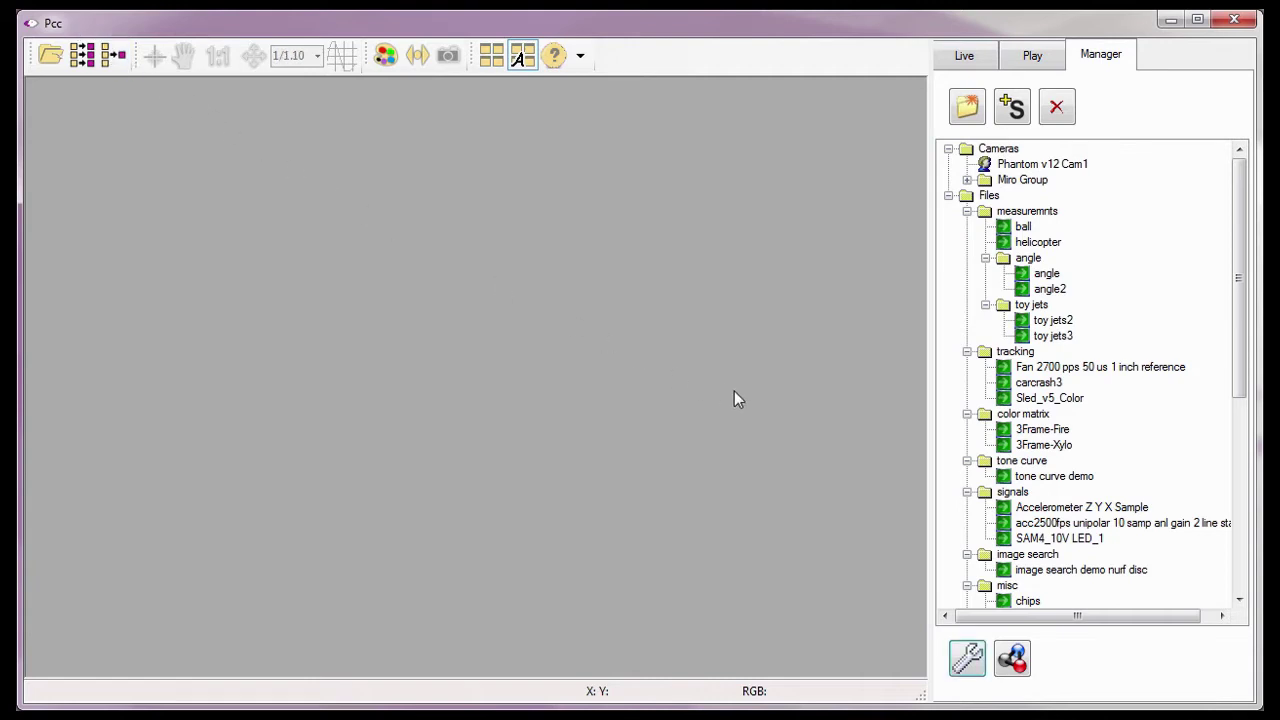
Step: Check the Measurement preferences: angles in Degrees and angular speed in Revolutions per Second
{"action": "left_click", "coordinate": [967, 658]}
{"action": "left_click", "coordinate": [516, 184]}
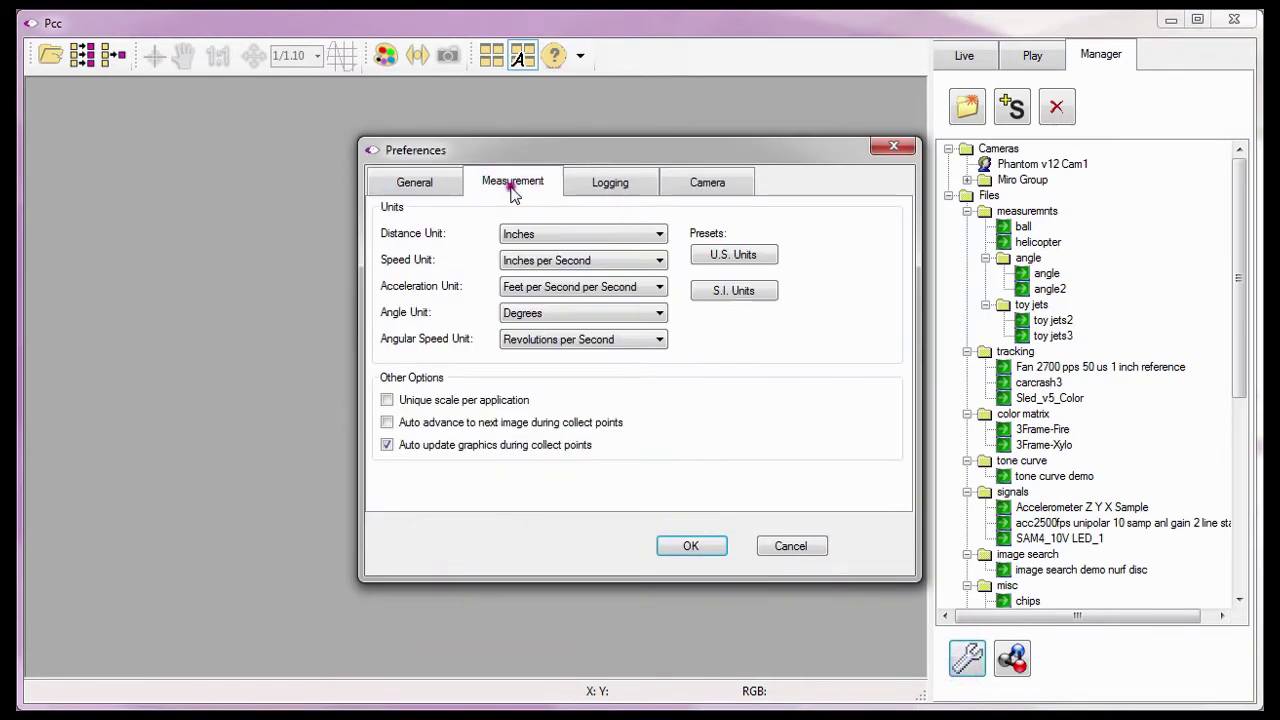
{"action": "left_click", "coordinate": [410, 213]}
{"action": "left_click", "coordinate": [478, 236]}
{"action": "left_click", "coordinate": [484, 290]}
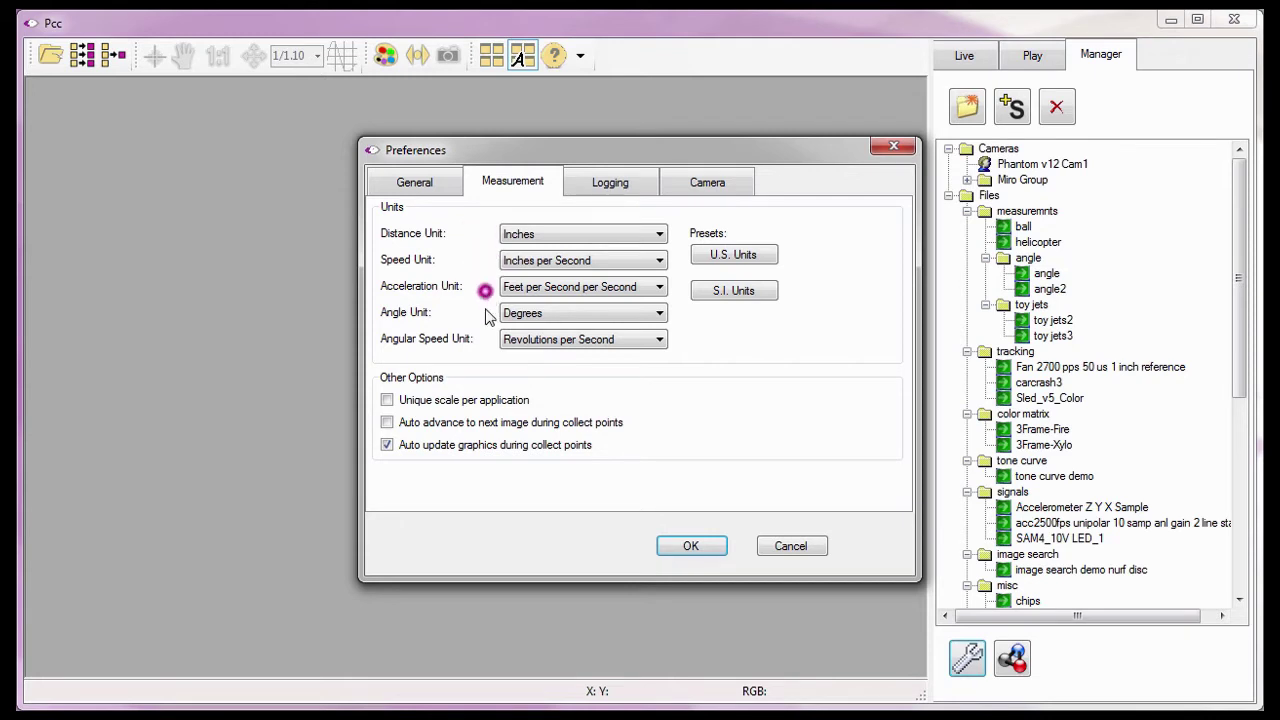
{"action": "left_click", "coordinate": [485, 315]}
{"action": "left_click", "coordinate": [486, 338]}
{"action": "left_click", "coordinate": [376, 404]}
{"action": "left_click", "coordinate": [430, 383]}
Step: Accept the measurement unit preferences and close the Preferences dialog
{"action": "left_click", "coordinate": [686, 543]}
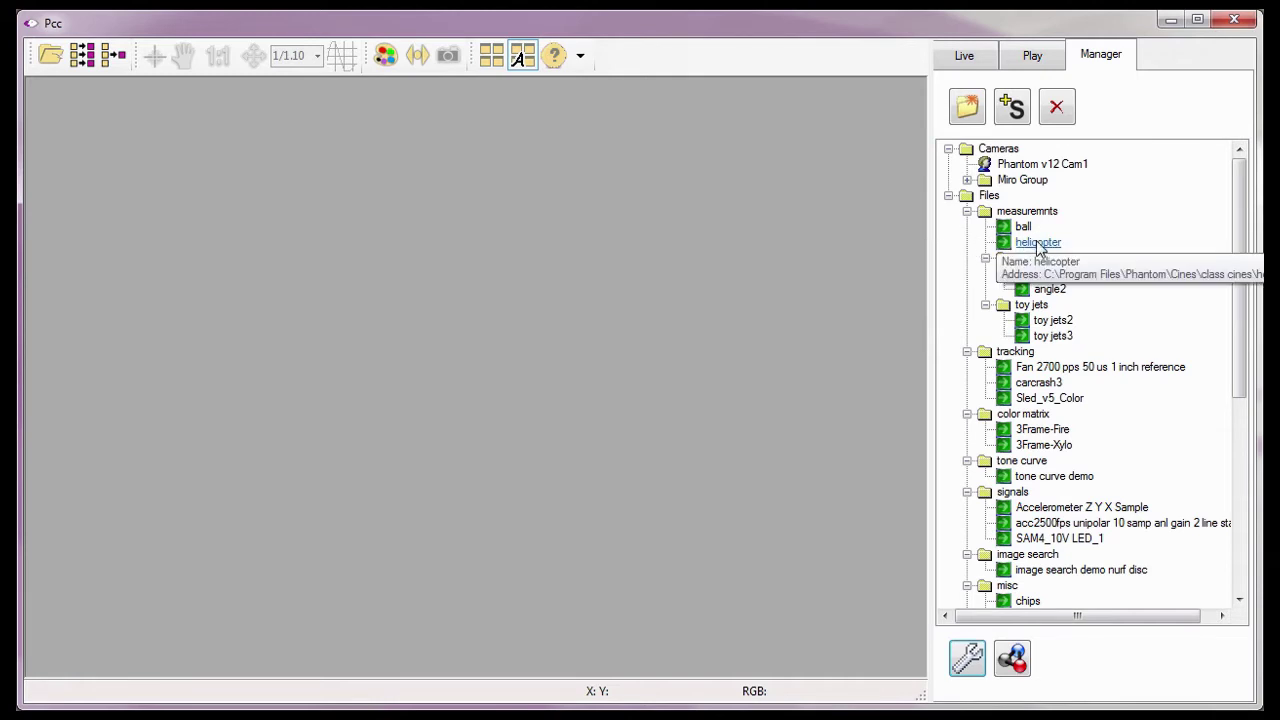
Step: Open the helicopter cine from the measuremnts folder in its own viewer
{"action": "double_click", "coordinate": [1038, 243]}
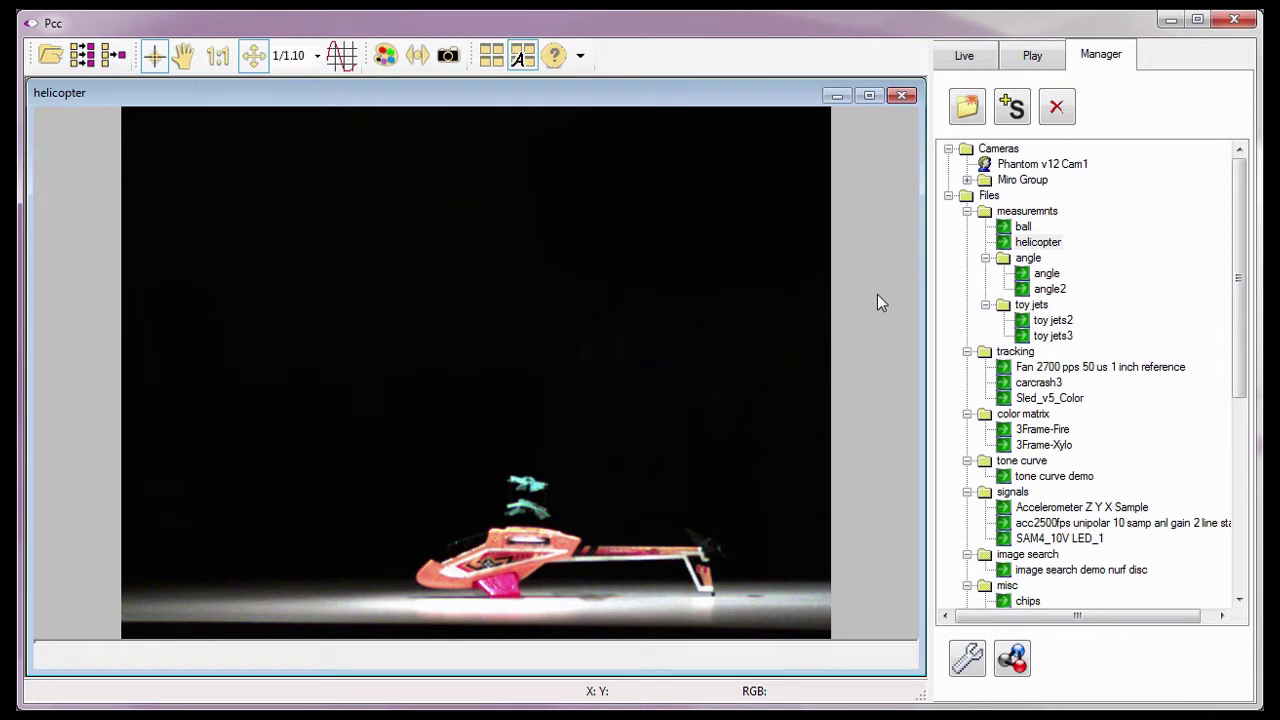
Step: Apply the Edge Laplacian 3x3 filter and lower saturation to 0 in Image Tools
{"action": "left_click", "coordinate": [386, 56]}
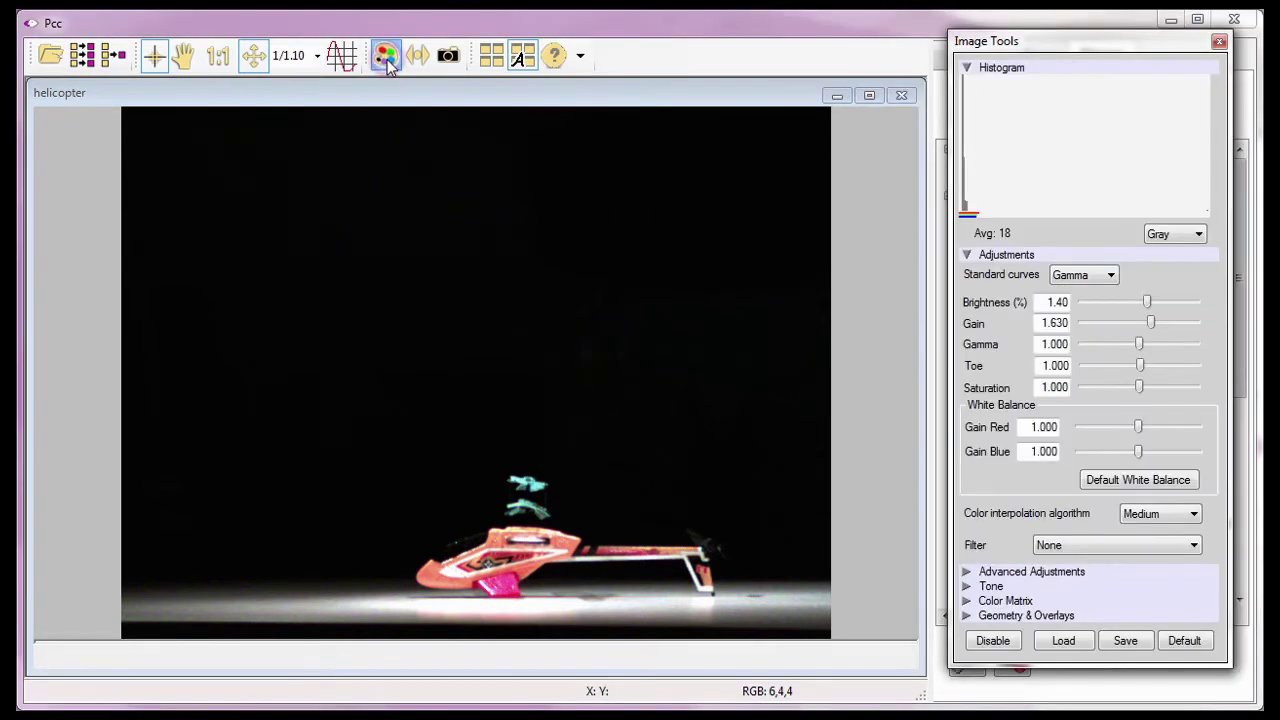
{"action": "left_click", "coordinate": [1194, 545]}
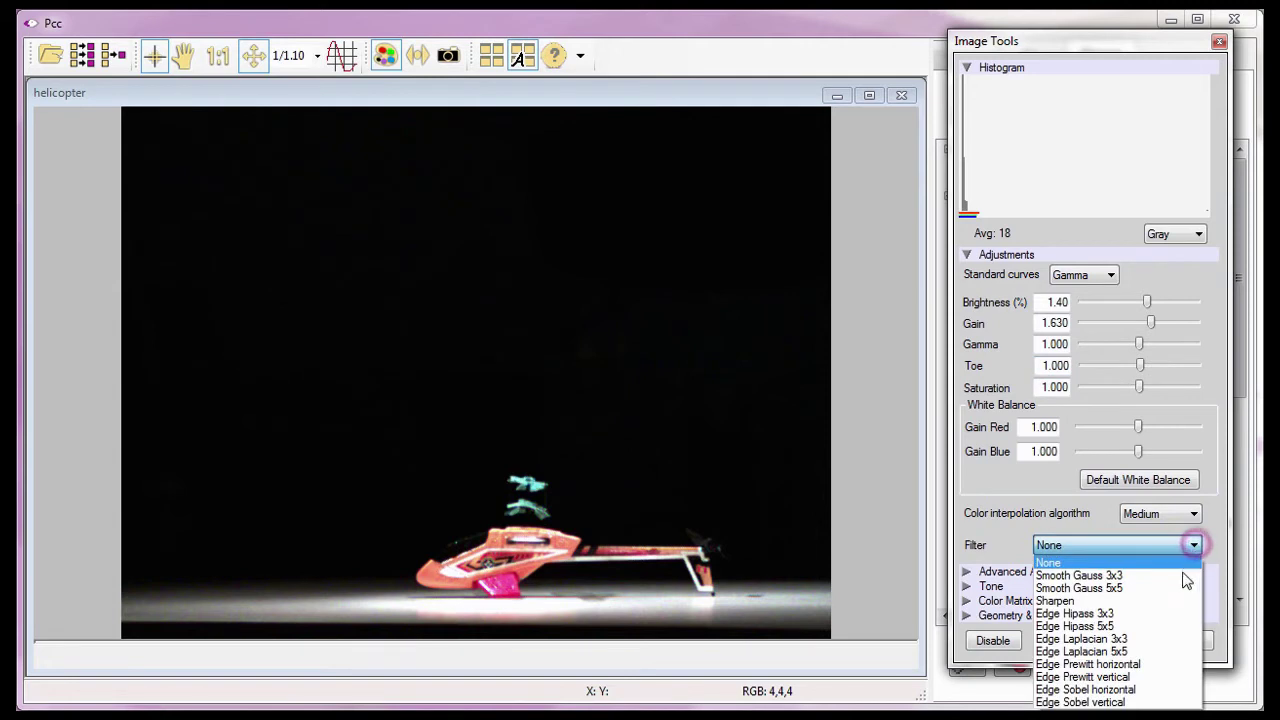
{"action": "left_click", "coordinate": [1154, 638]}
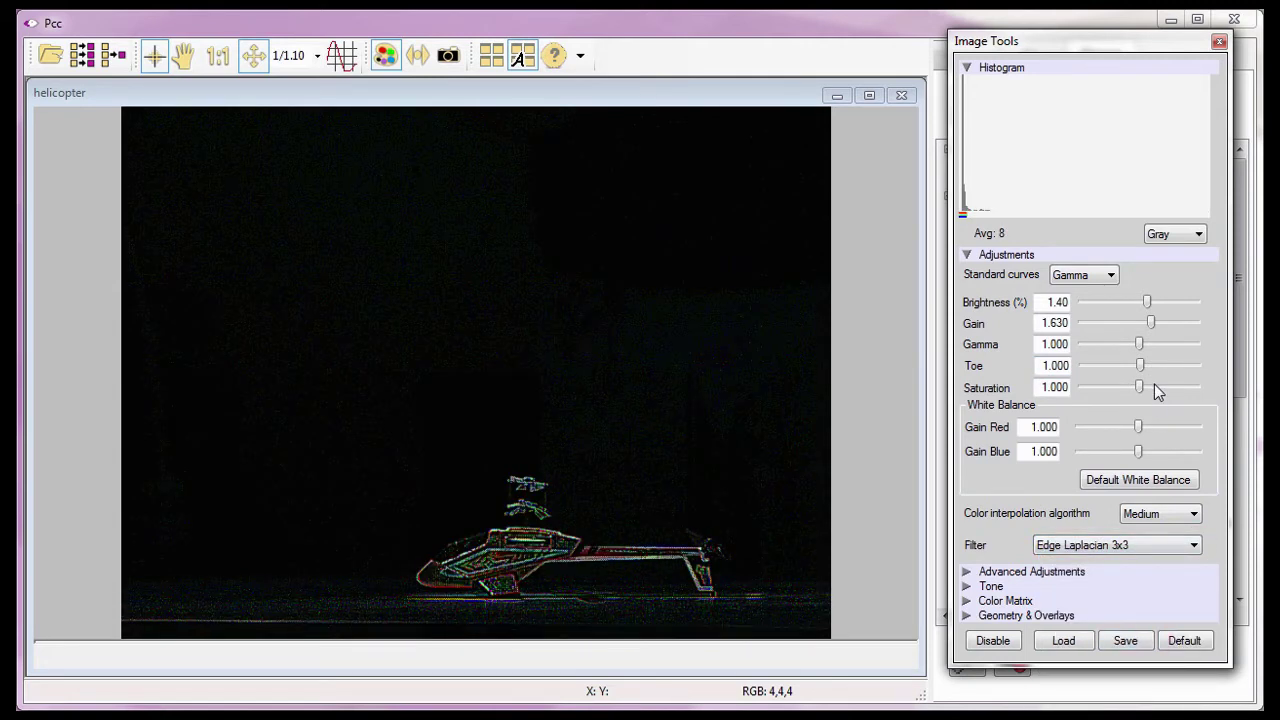
{"action": "left_click_drag", "start_coordinate": [1141, 387], "coordinate": [1067, 397]}
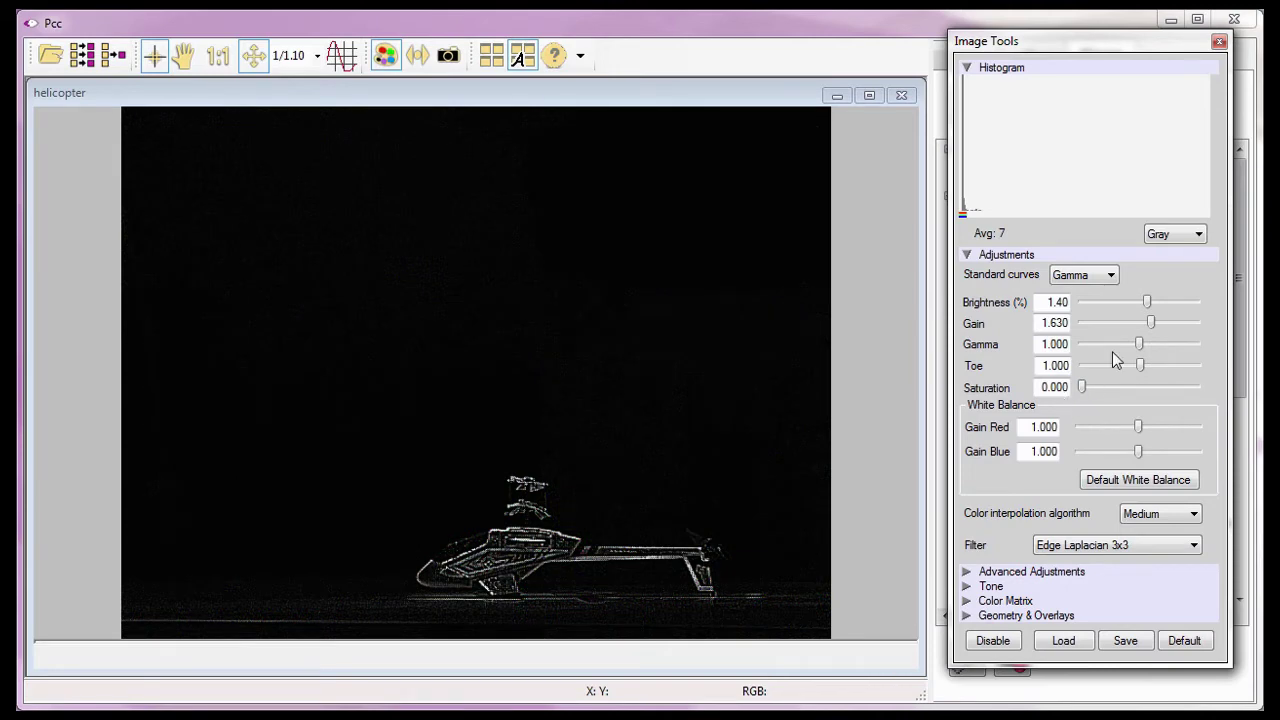
{"action": "left_click", "coordinate": [1218, 43]}
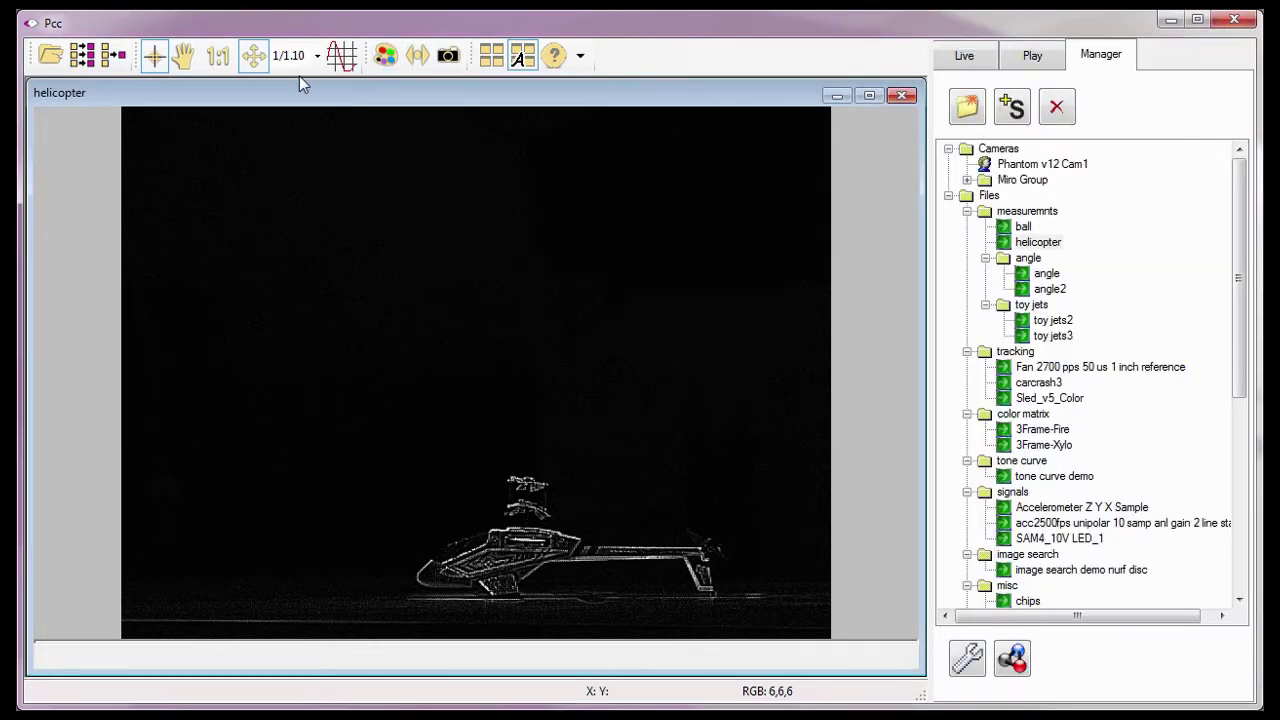
{"action": "left_click", "coordinate": [966, 660]}
{"action": "left_click", "coordinate": [835, 357]}
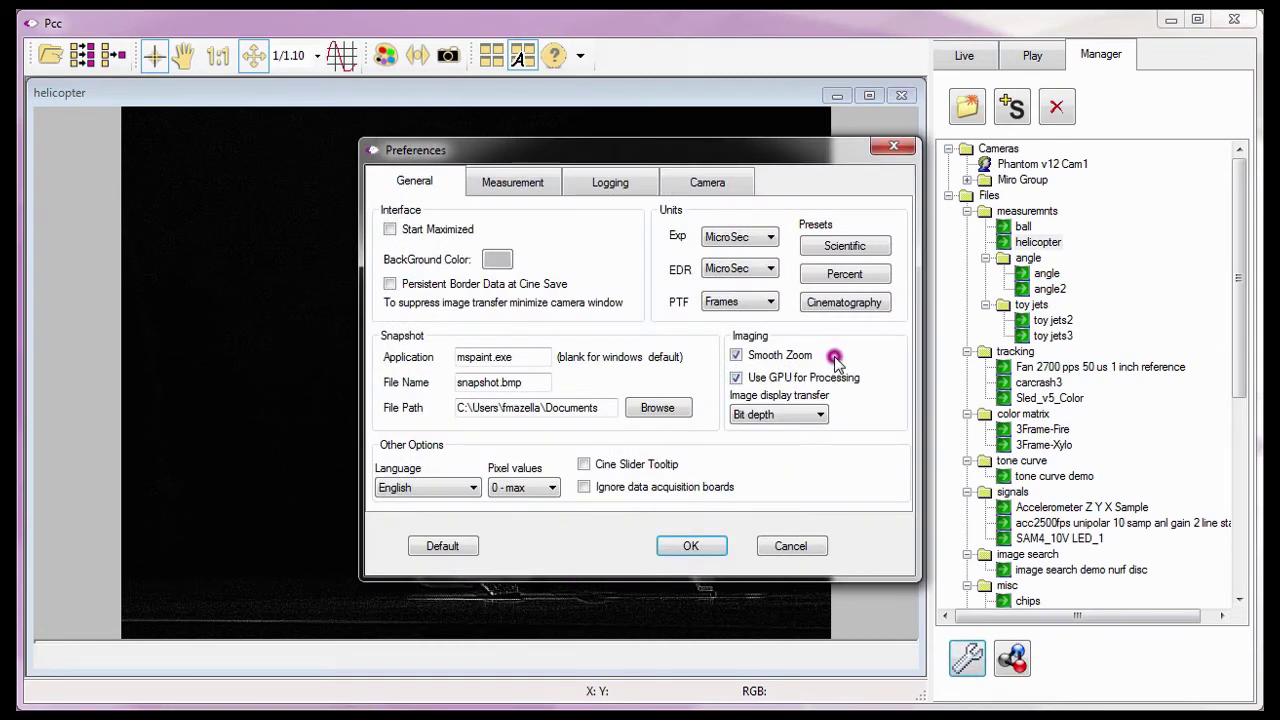
{"action": "left_click", "coordinate": [794, 545]}
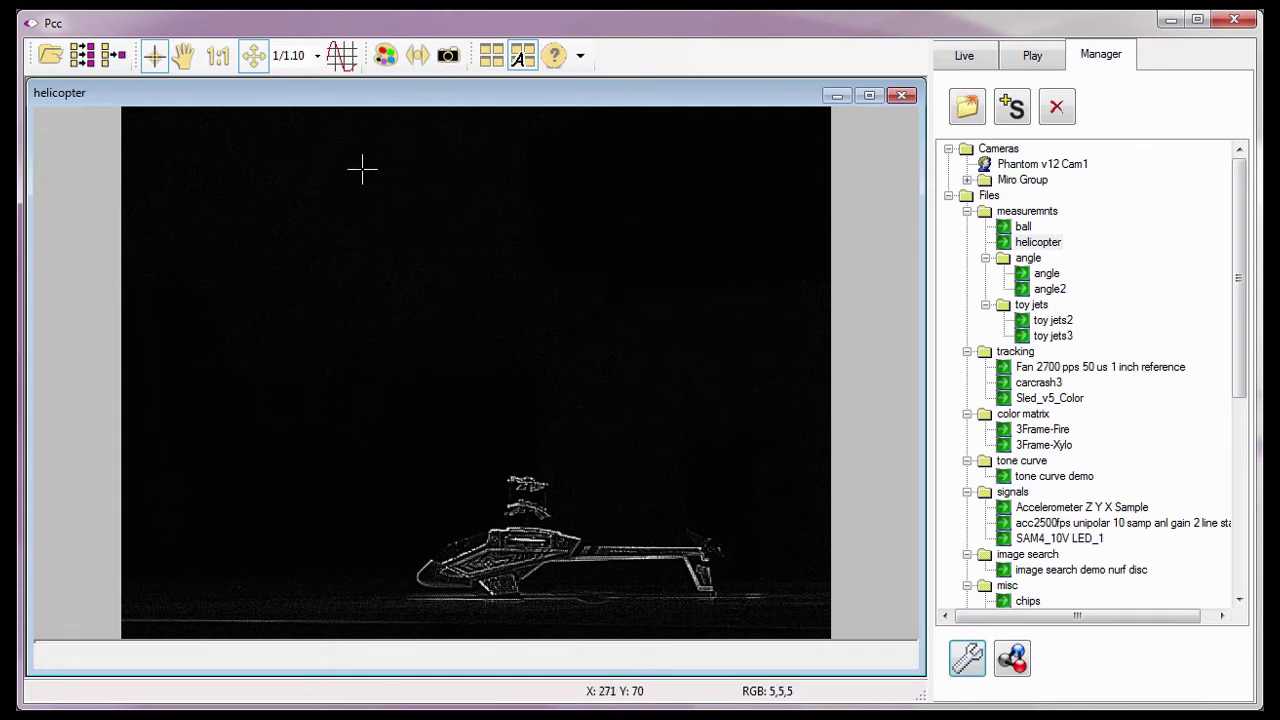
Step: Zoom the cine to 1.75, centre the helicopter, and show the Play panel
{"action": "left_click", "coordinate": [274, 57]}
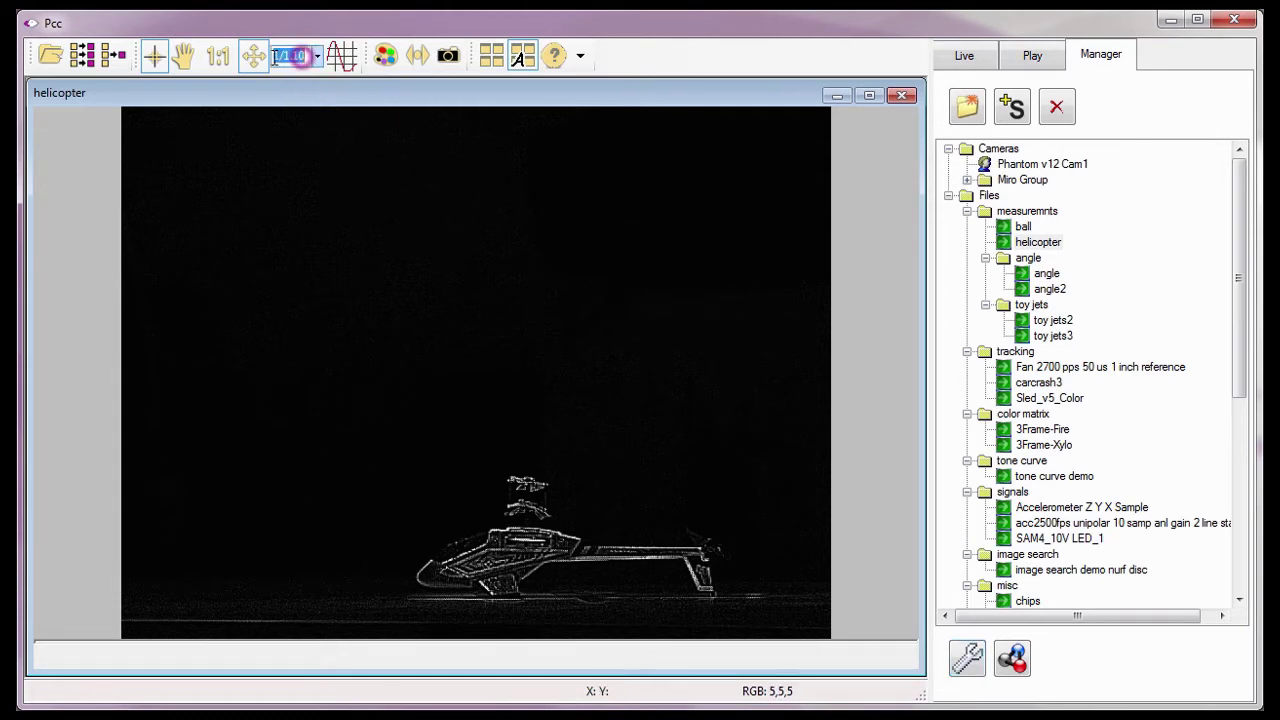
{"action": "type", "text": "1.75"}
{"action": "key", "text": "Return"}
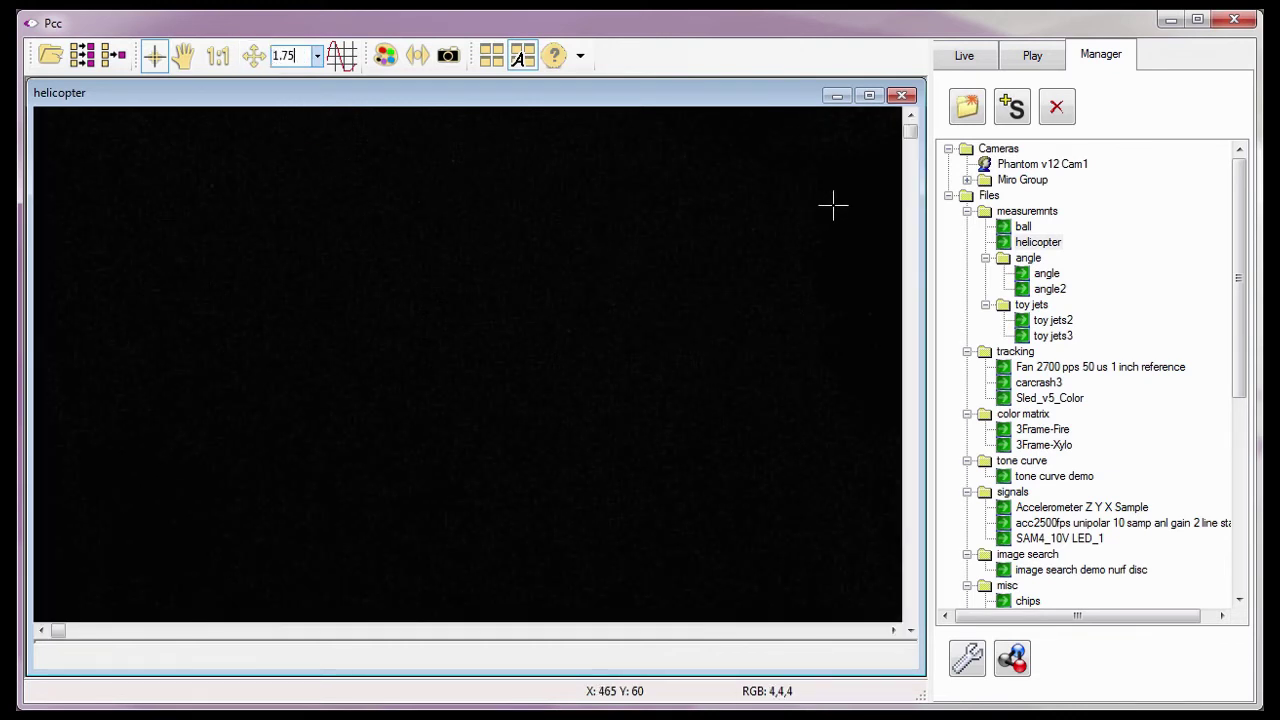
{"action": "left_click_drag", "start_coordinate": [910, 130], "coordinate": [594, 663]}
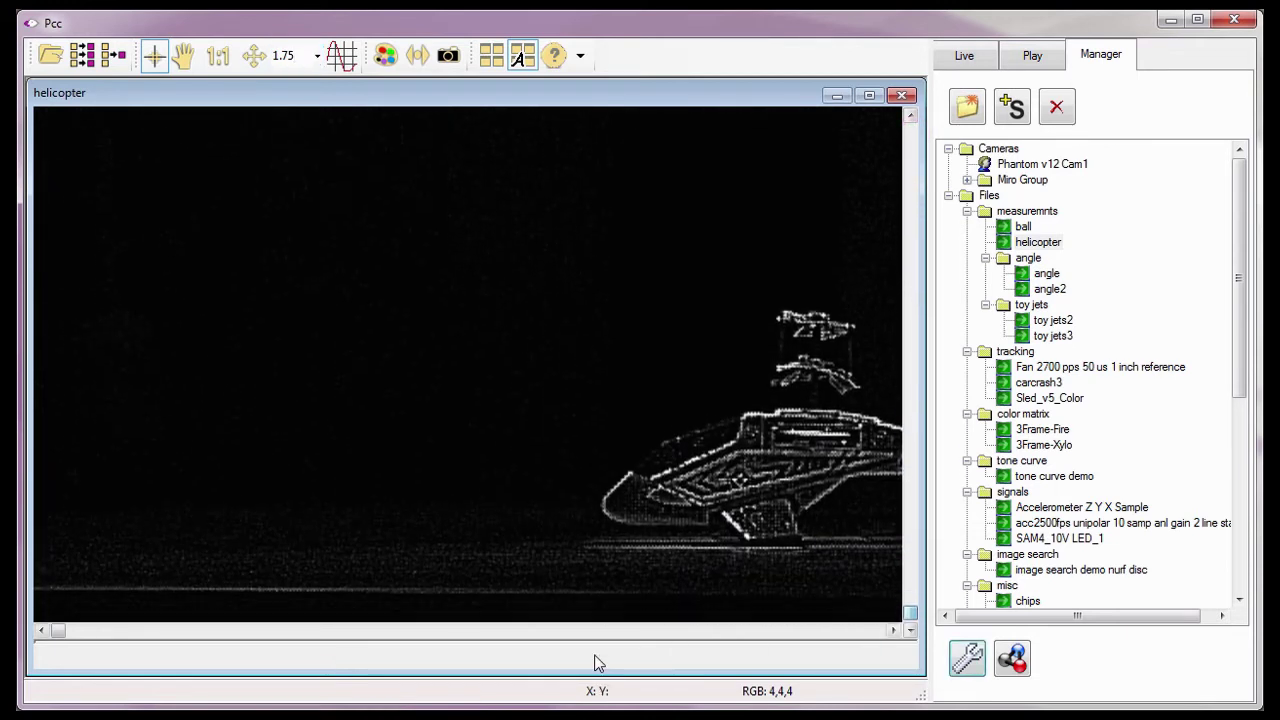
{"action": "left_click_drag", "start_coordinate": [56, 634], "coordinate": [709, 638]}
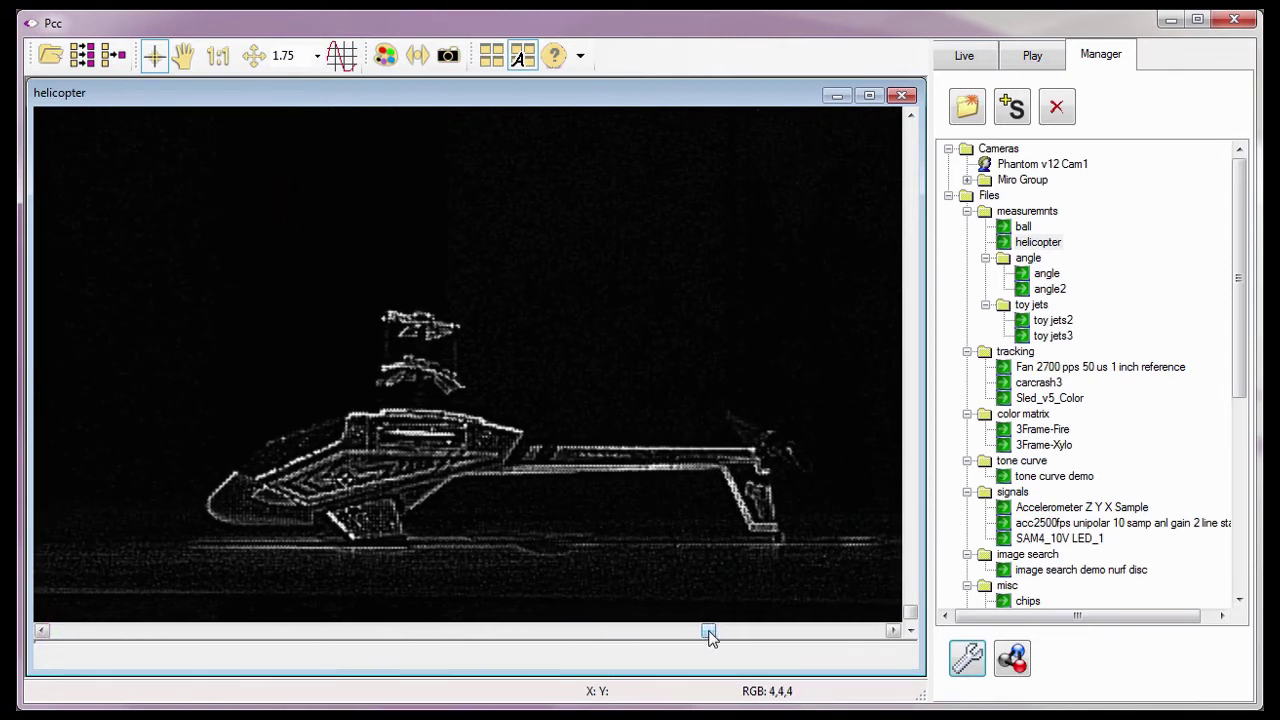
{"action": "left_click", "coordinate": [1034, 56]}
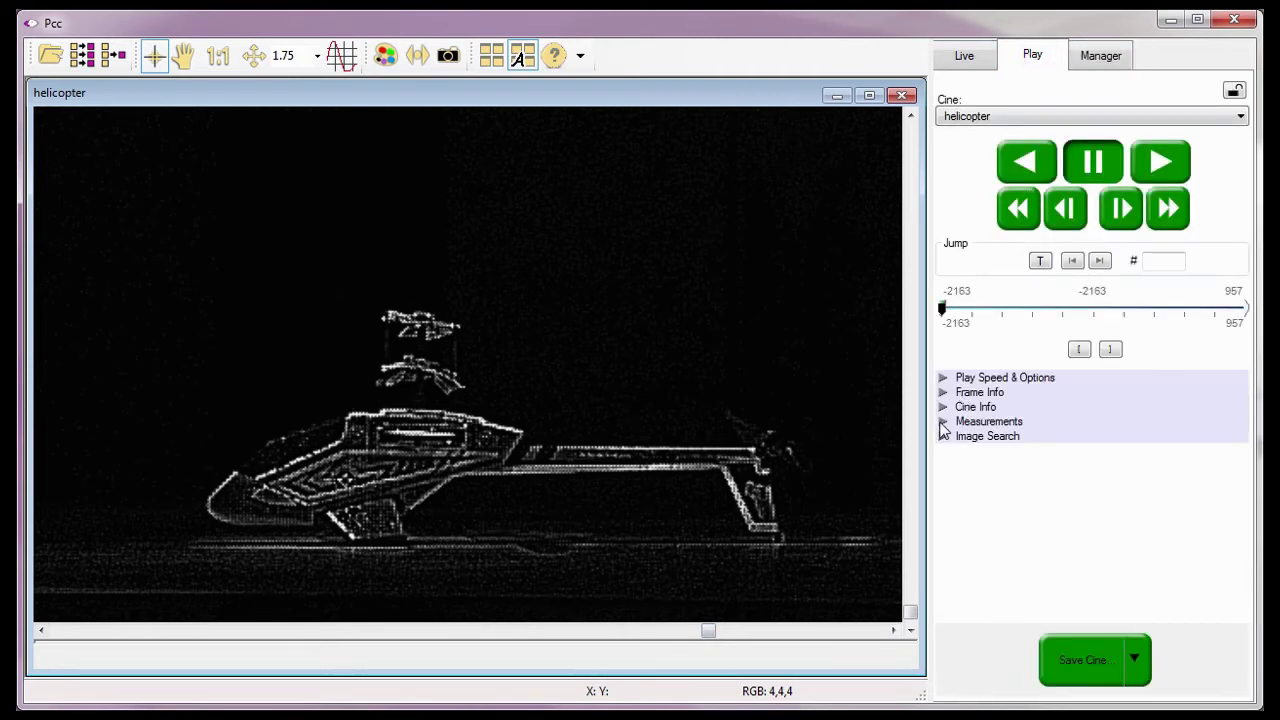
Step: Turn on Instant Measurement using the Angle & Angular Speed: 4points type
{"action": "left_click", "coordinate": [942, 424]}
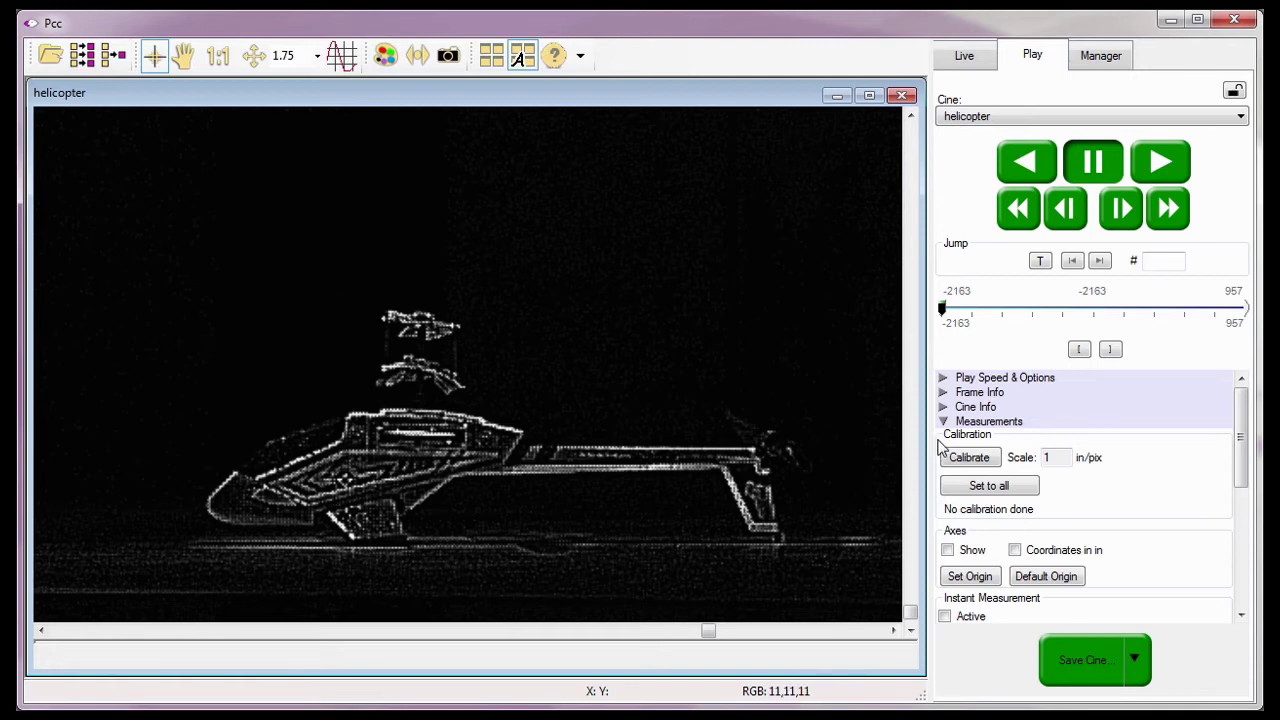
{"action": "left_click_drag", "start_coordinate": [1245, 468], "coordinate": [1241, 523]}
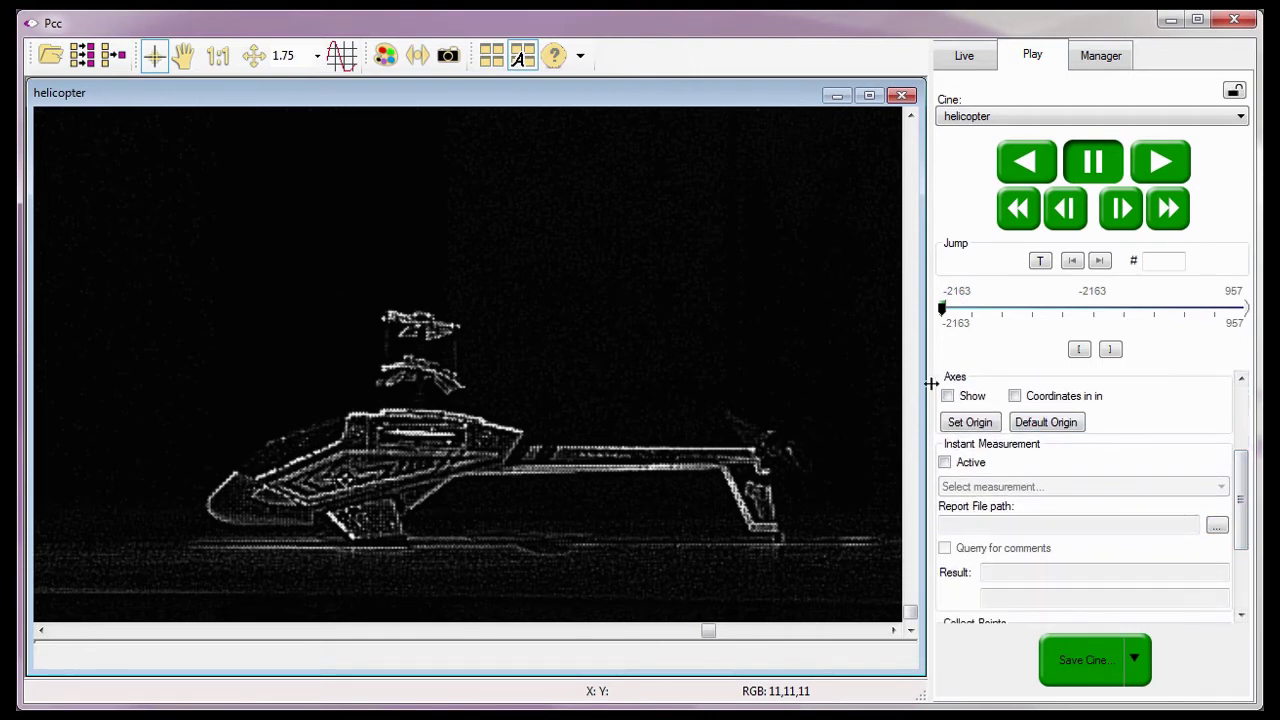
{"action": "left_click", "coordinate": [937, 425]}
{"action": "left_click", "coordinate": [945, 463]}
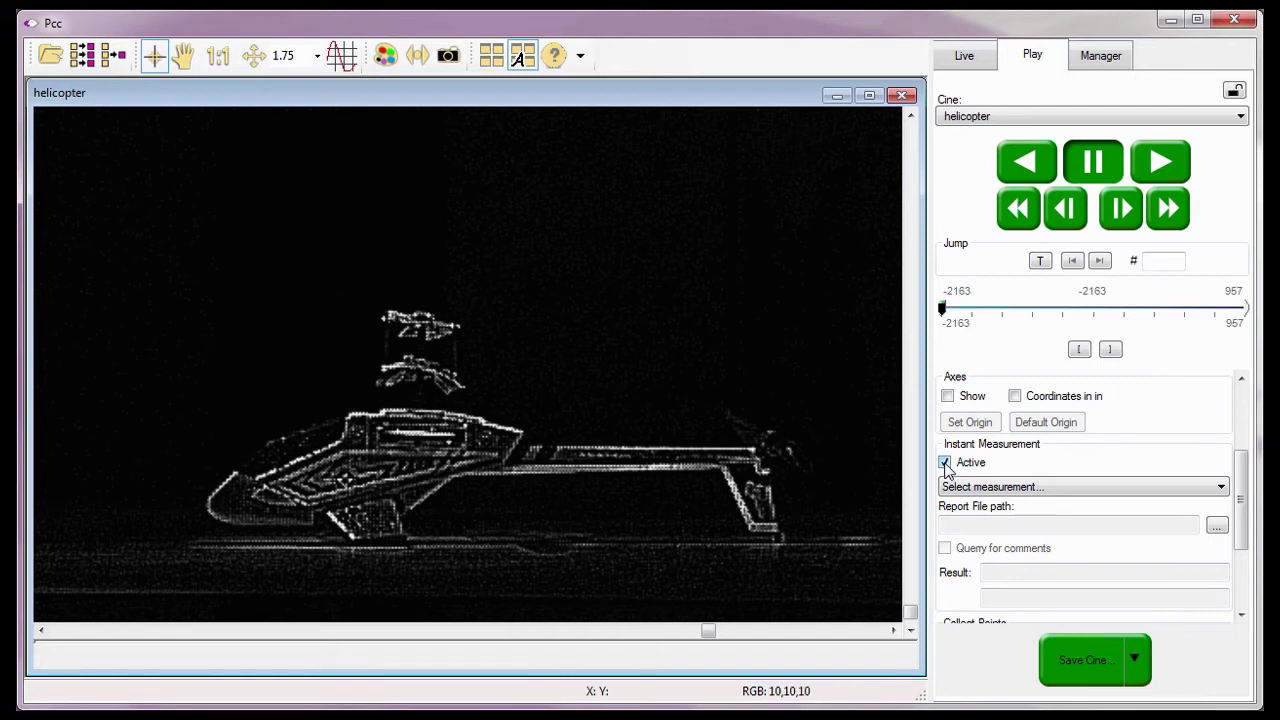
{"action": "left_click", "coordinate": [1221, 487]}
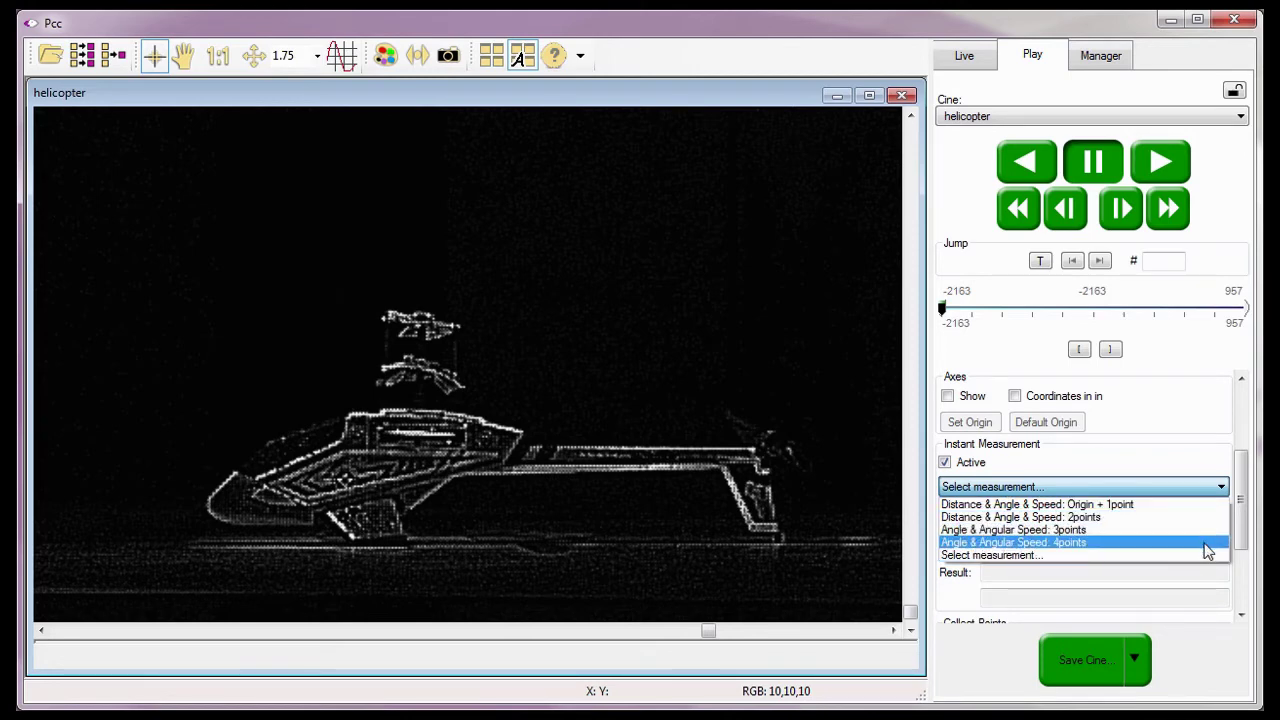
{"action": "left_click", "coordinate": [1140, 543]}
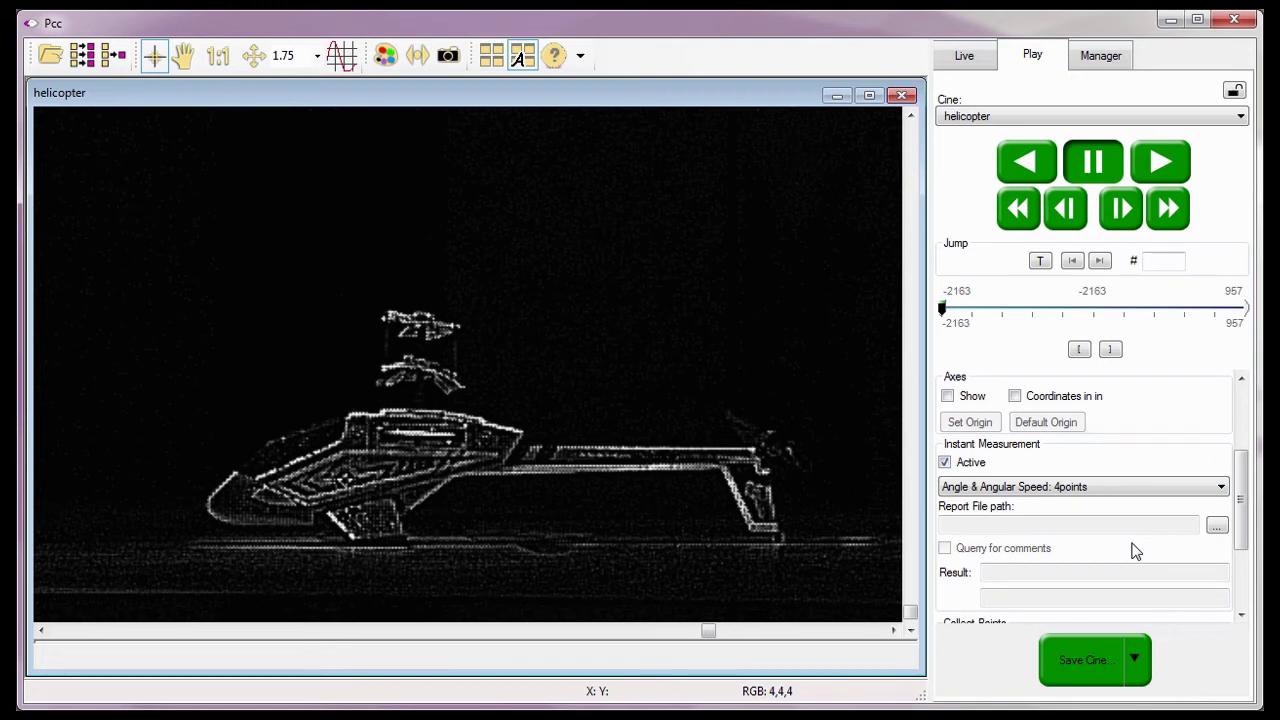
Step: Create the measurement report file AS4PT1 in the Tutorial Cines folder
{"action": "left_click", "coordinate": [1218, 527]}
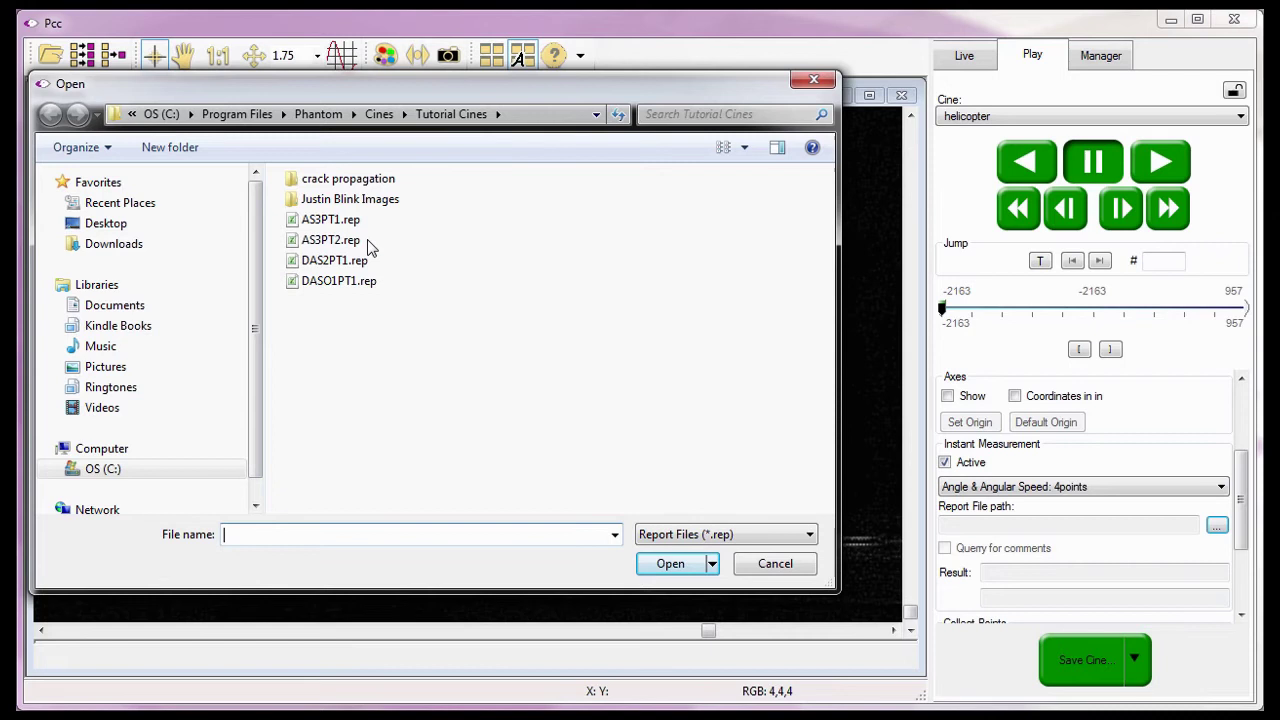
{"action": "left_click", "coordinate": [91, 86]}
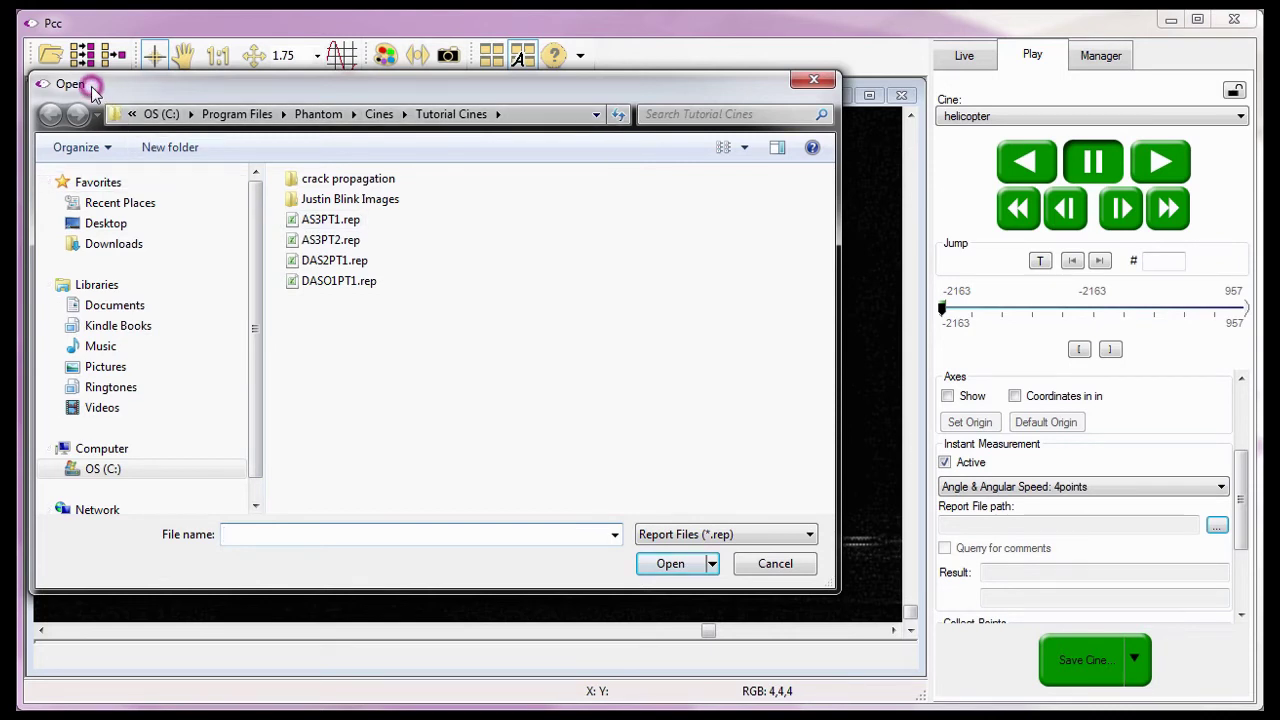
{"action": "left_click", "coordinate": [445, 117]}
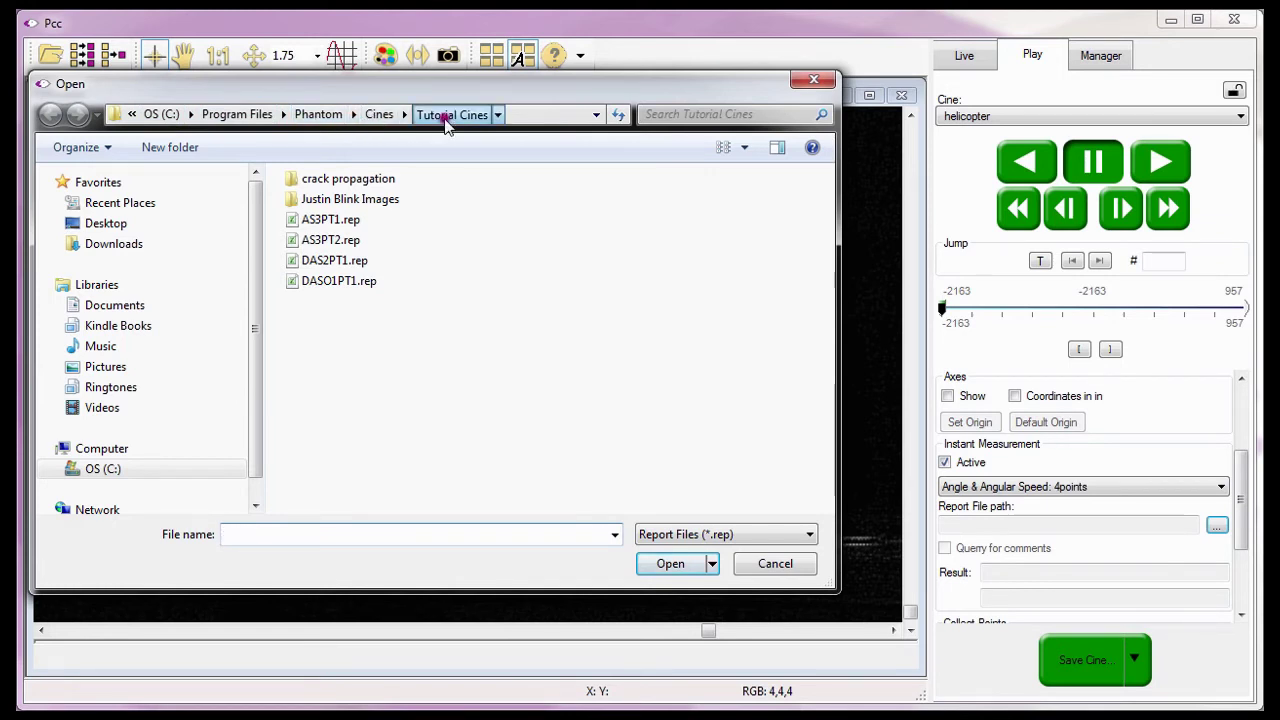
{"action": "left_click", "coordinate": [210, 534]}
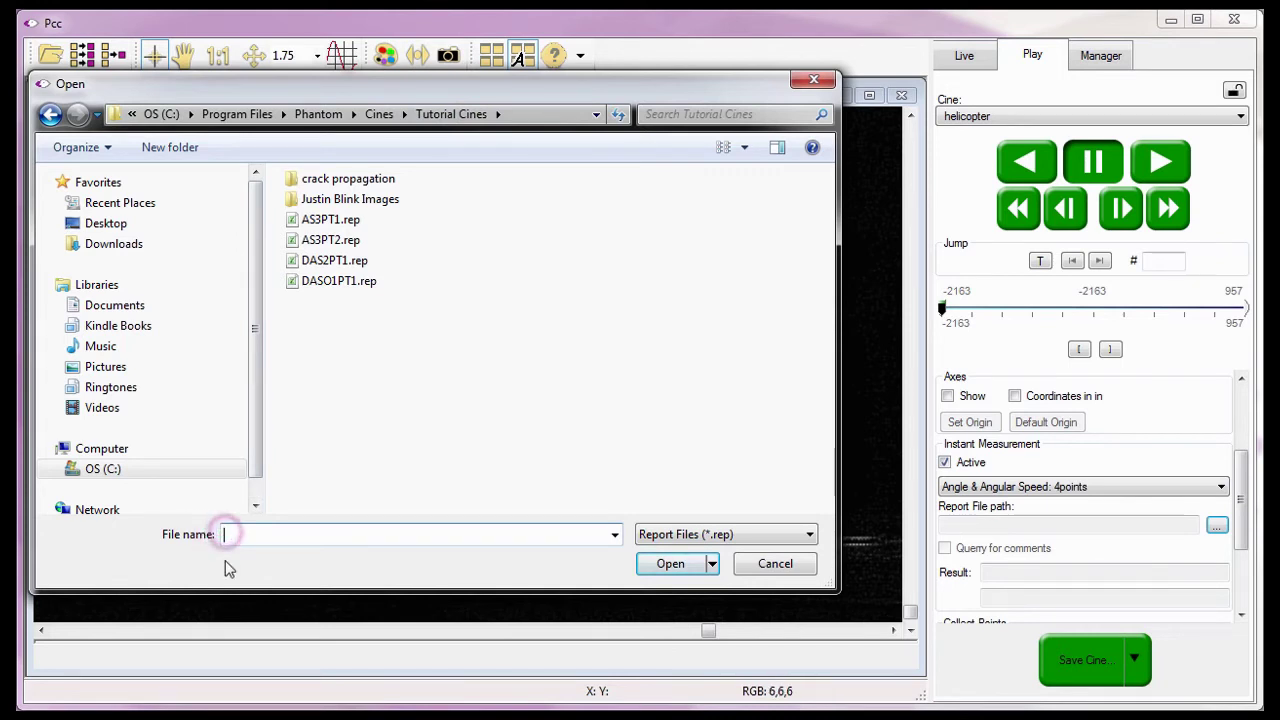
{"action": "type", "text": "AS4PT1"}
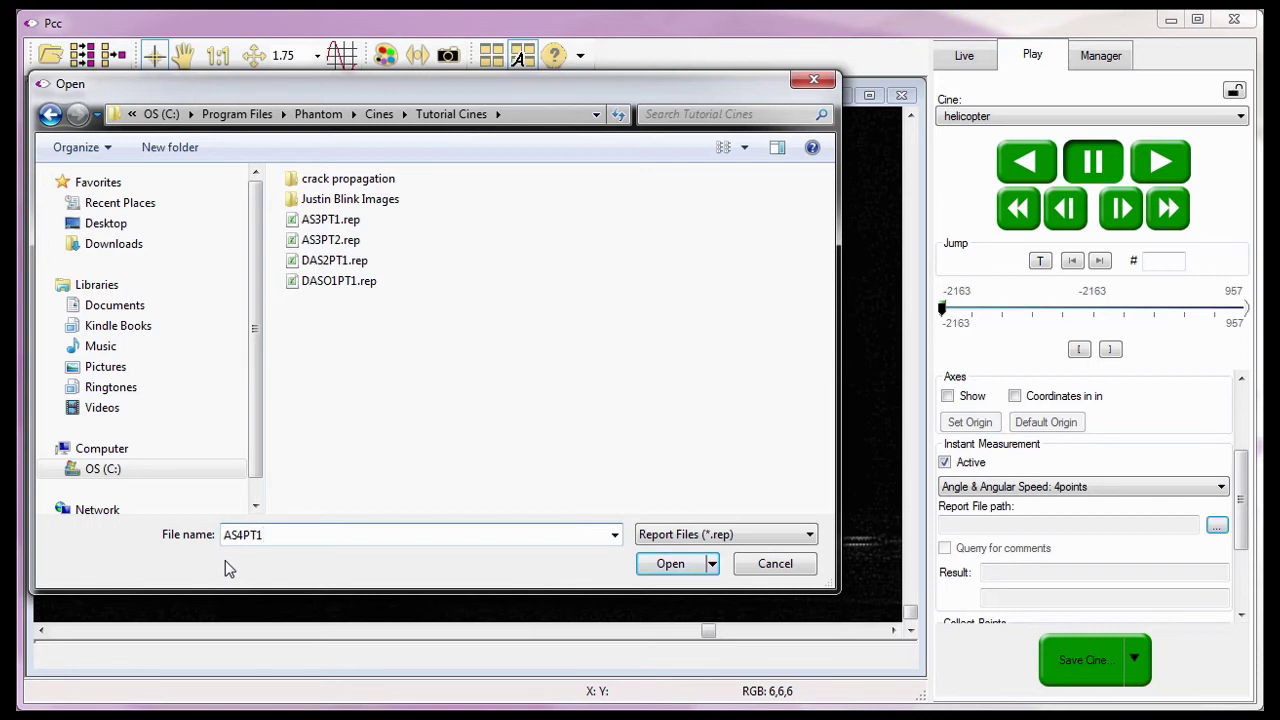
{"action": "left_click", "coordinate": [662, 564]}
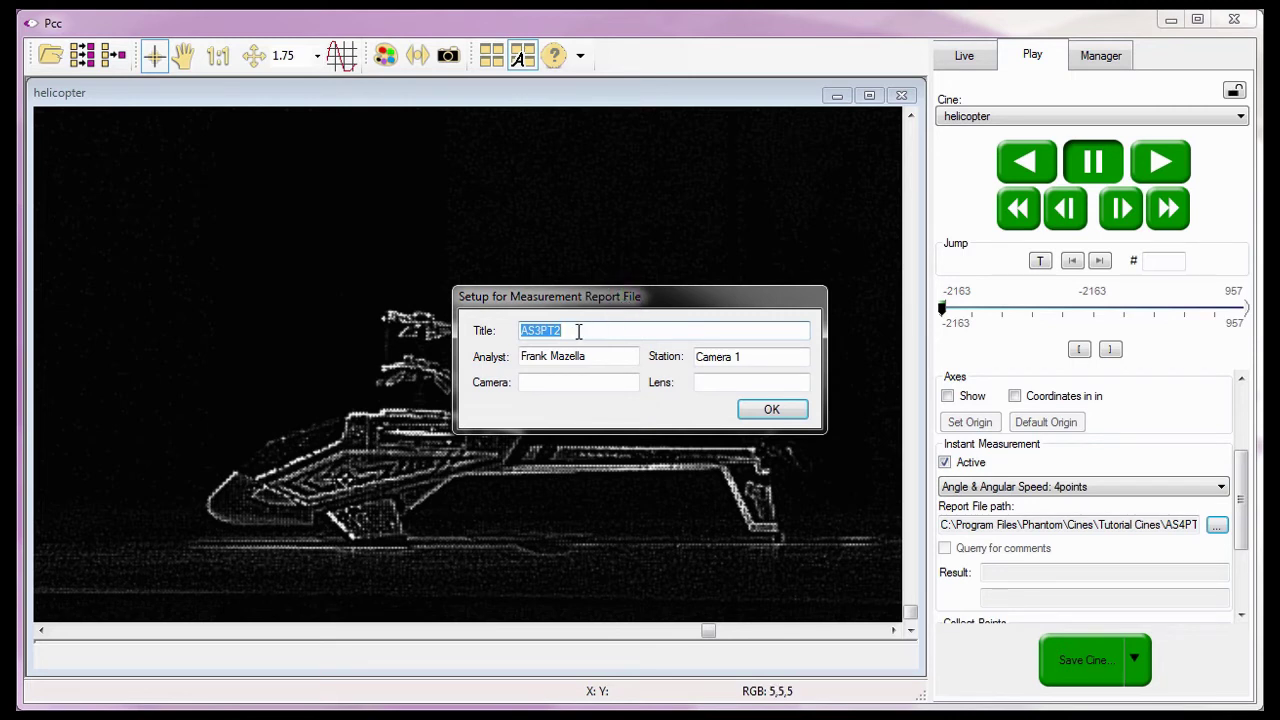
Step: Fill the report setup: title AS4PT1, camera Phantom v7.3, lens '1:2.8 Zigma Zoom 24-70mm; F-stop wide open'
{"action": "type", "text": "AS4PT1"}
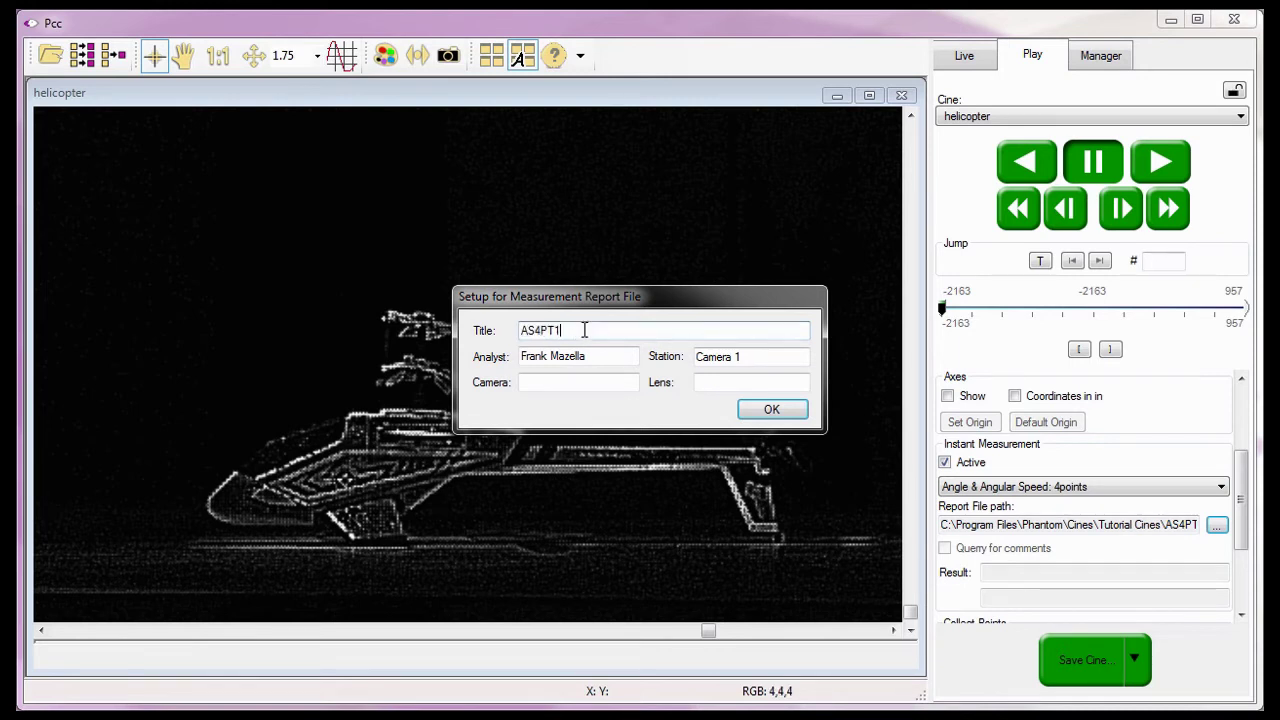
{"action": "left_click", "coordinate": [508, 357]}
{"action": "left_click", "coordinate": [686, 366]}
{"action": "left_click", "coordinate": [513, 384]}
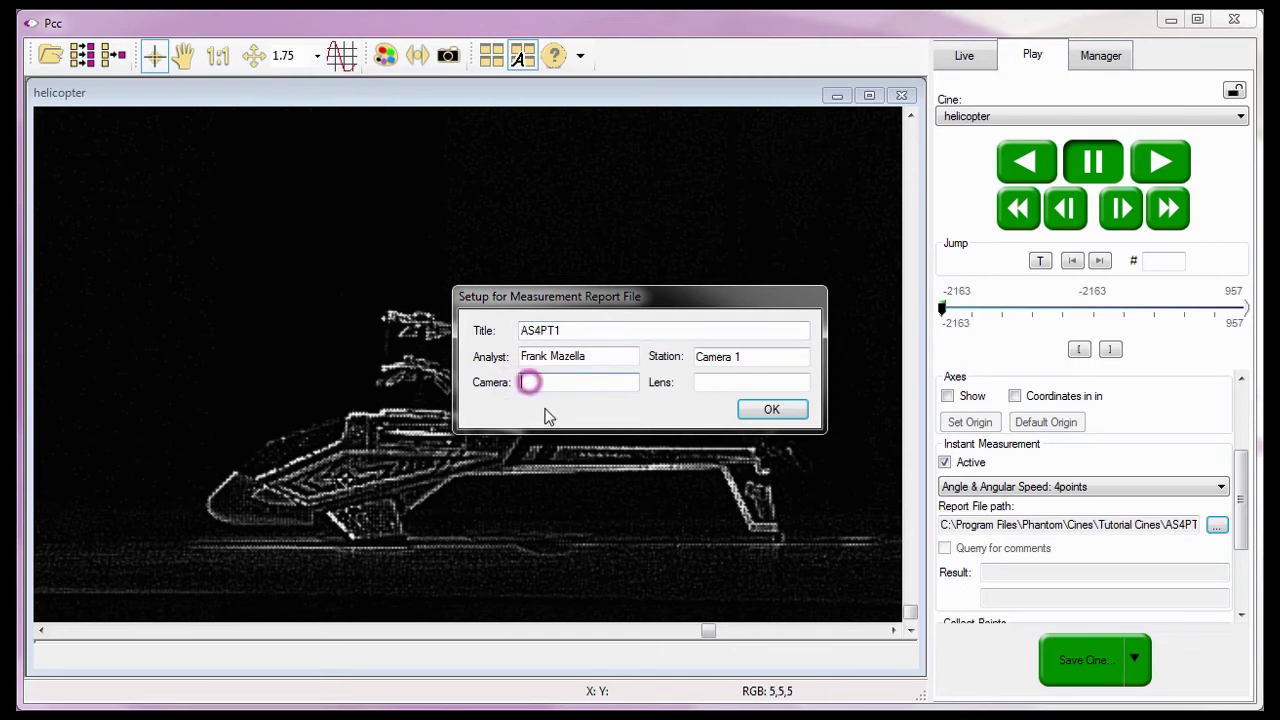
{"action": "type", "text": "Phant"}
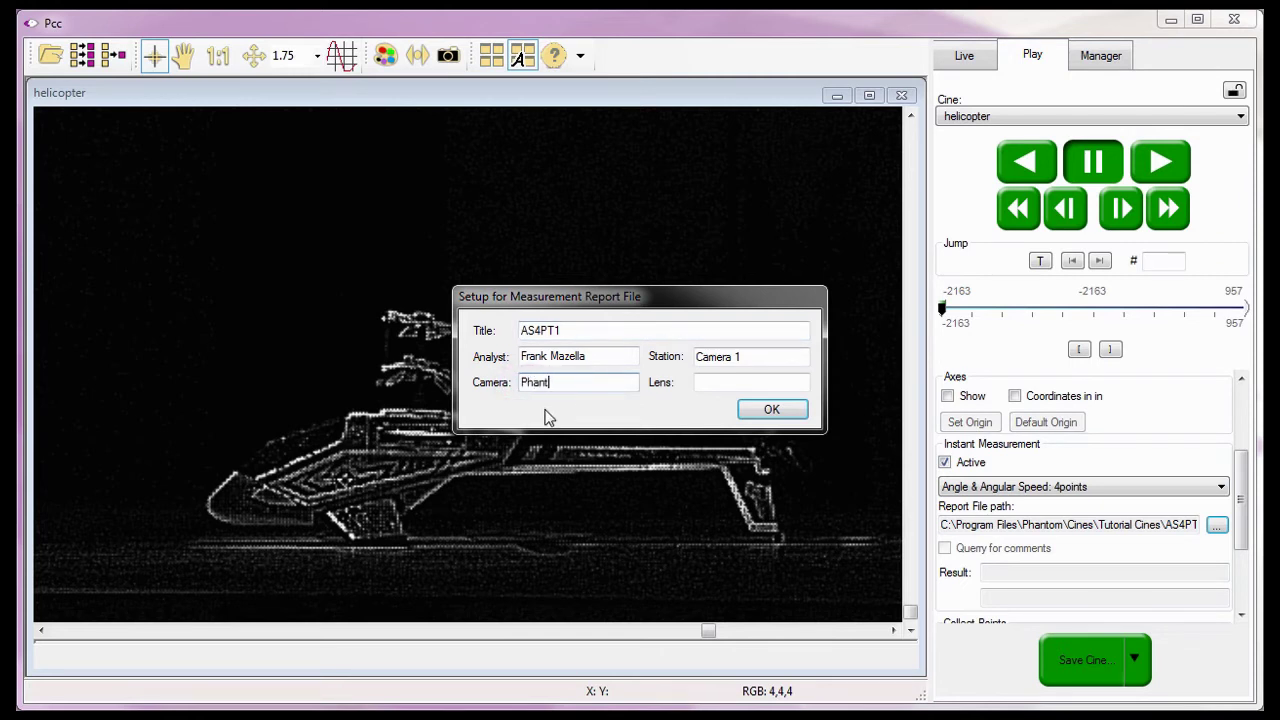
{"action": "type", "text": "om v7.3"}
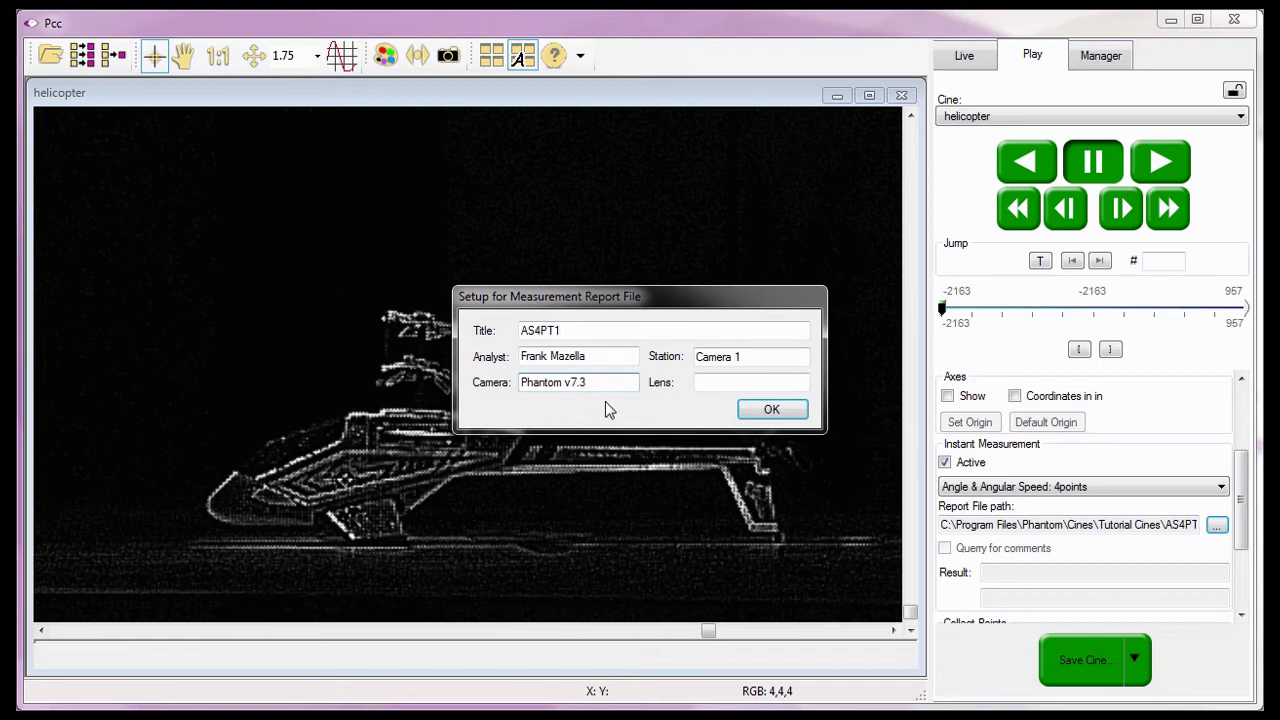
{"action": "left_click", "coordinate": [703, 380]}
{"action": "left_click", "coordinate": [703, 380]}
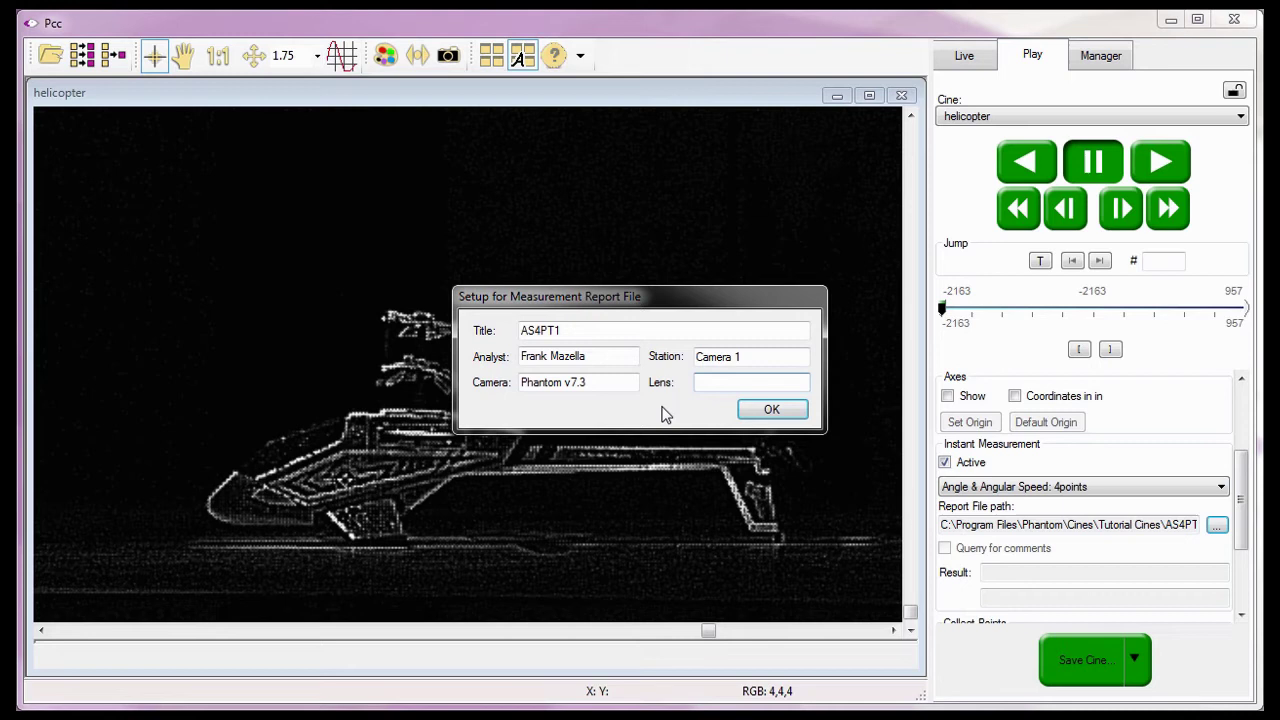
{"action": "type", "text": "1:2.8 Zigma Zoom 24-7"}
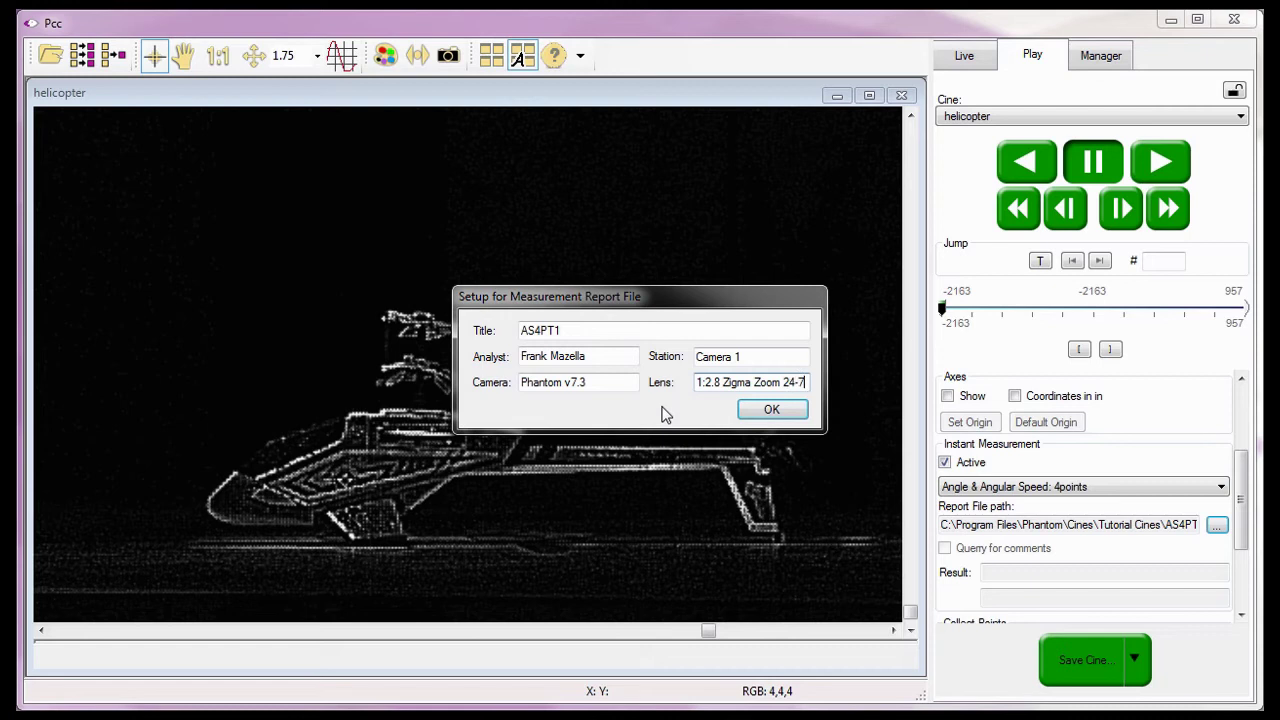
{"action": "type", "text": "0mm"}
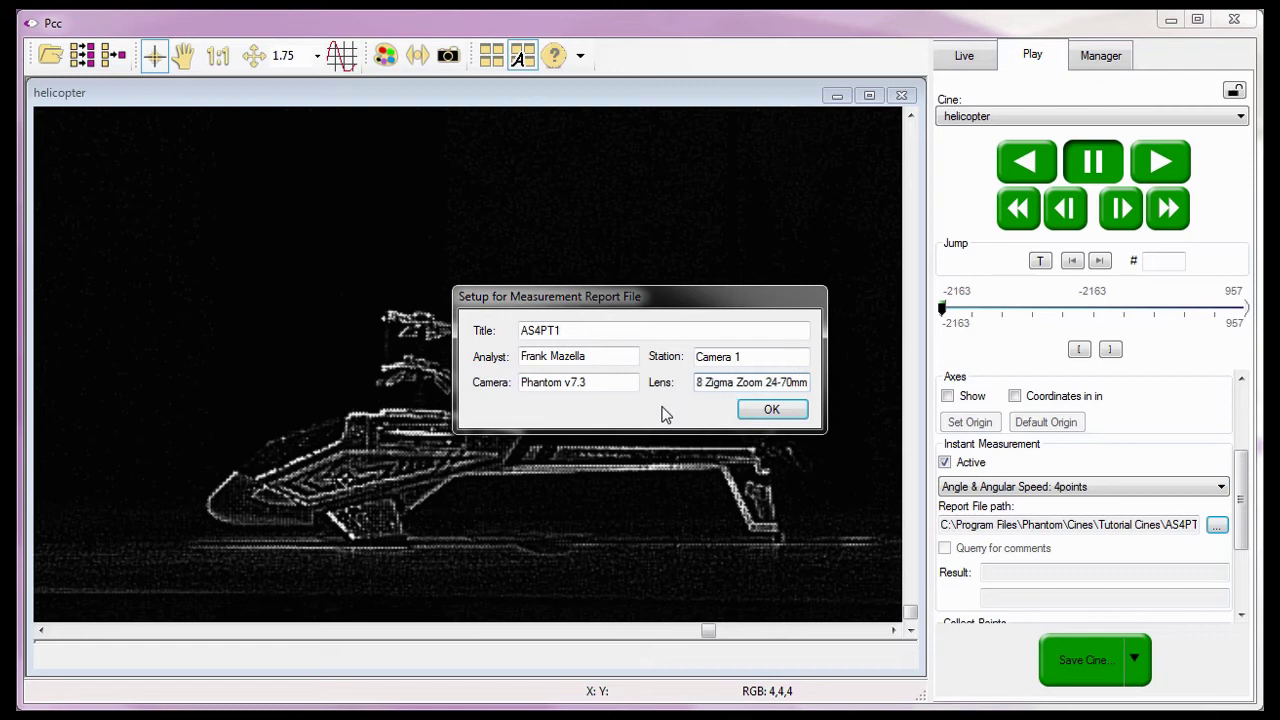
{"action": "type", "text": "; F"}
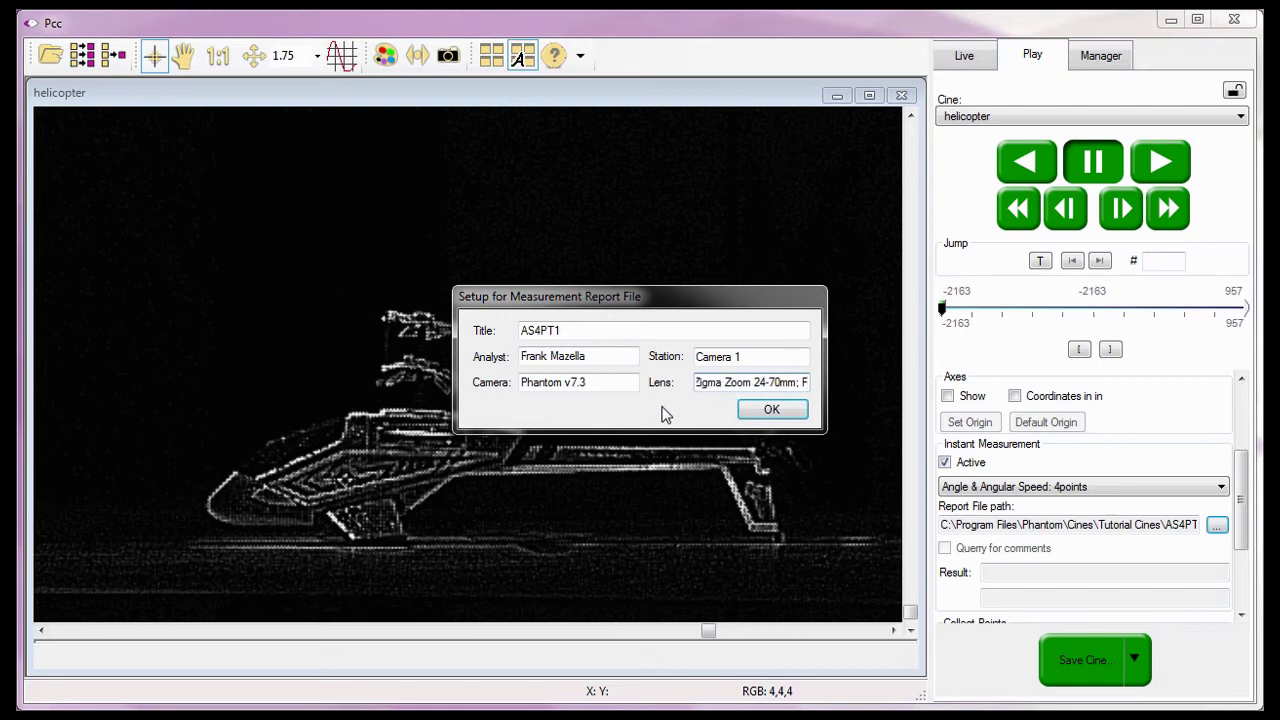
{"action": "type", "text": "-stop "}
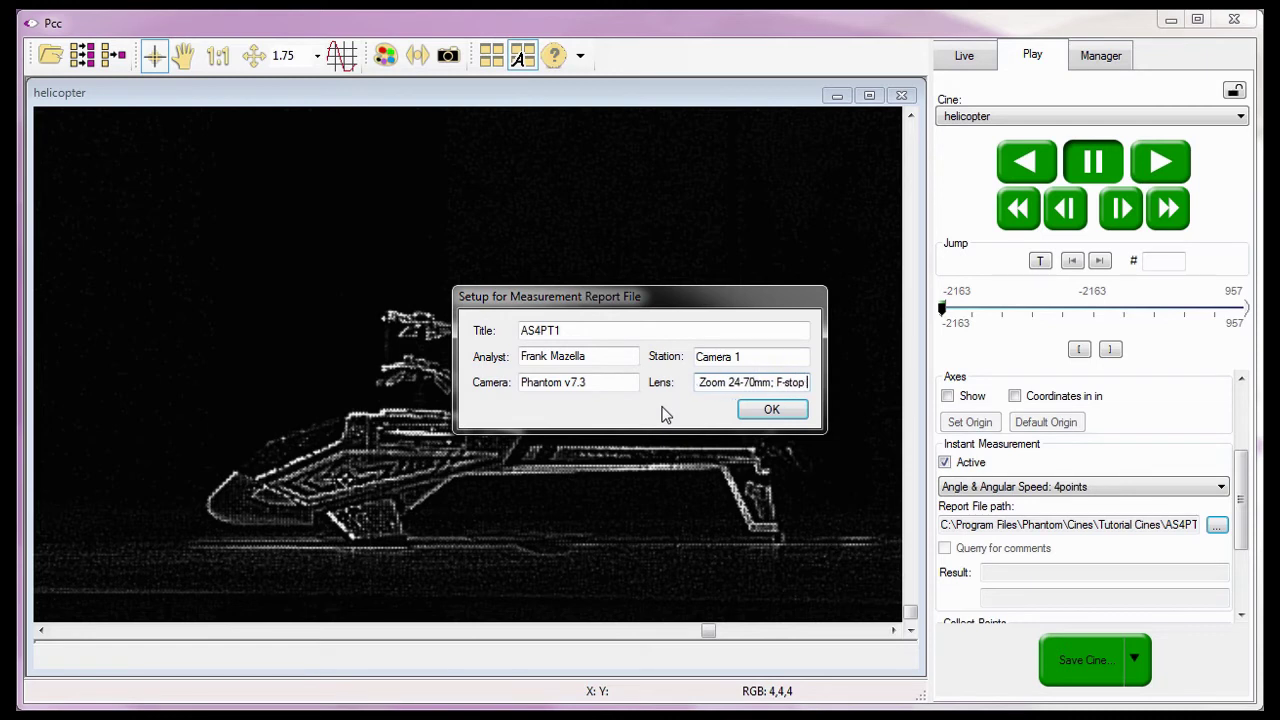
{"action": "type", "text": "wide op"}
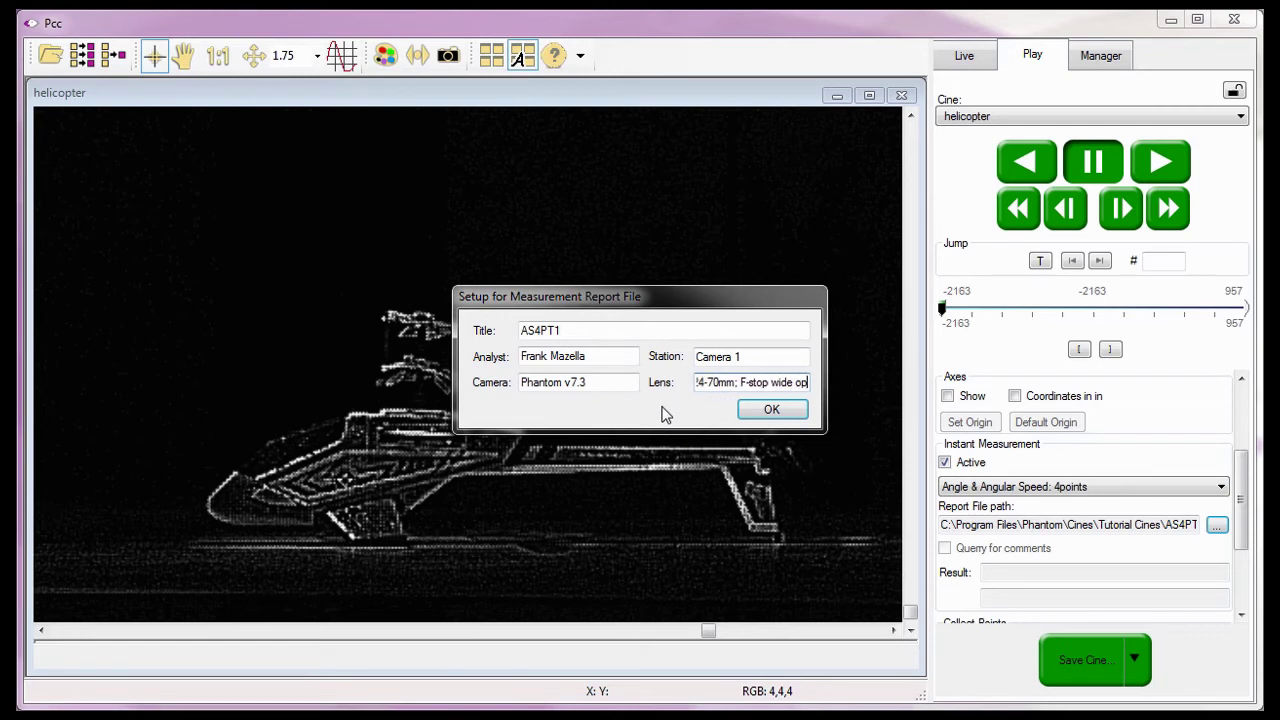
{"action": "type", "text": "en"}
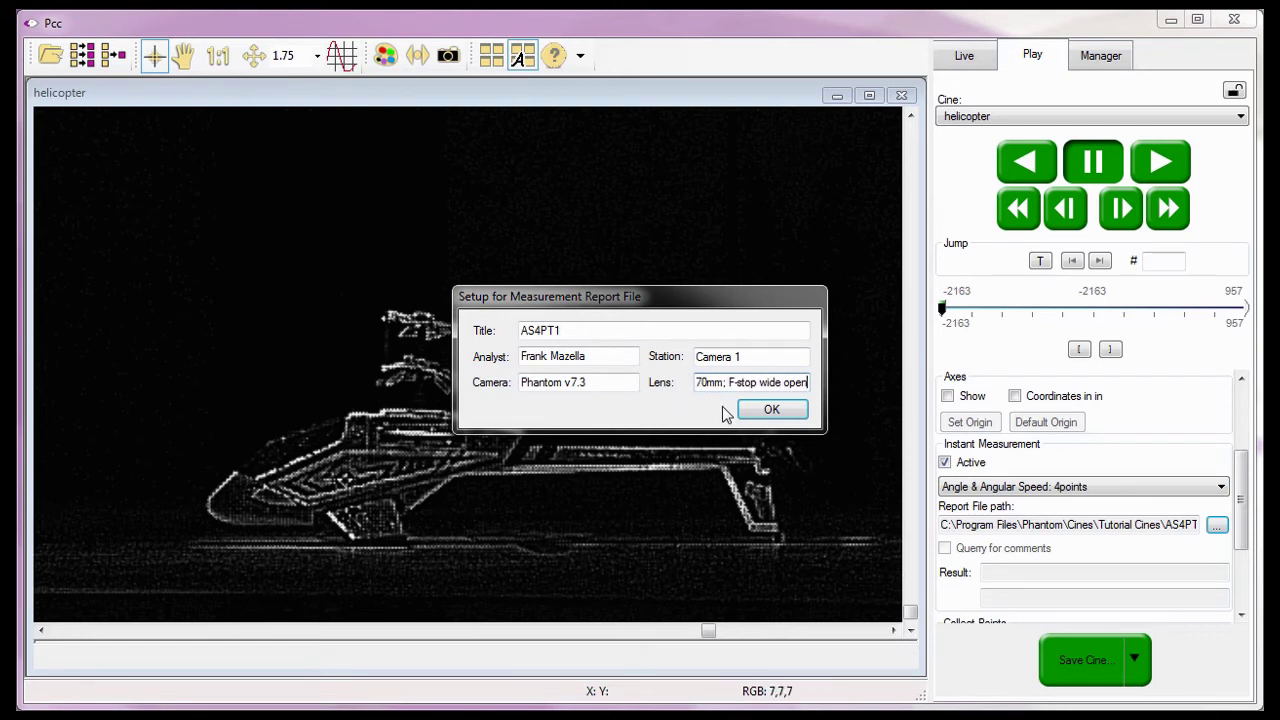
Step: Confirm the report setup and enable Query for comments for instant measurement
{"action": "left_click", "coordinate": [769, 413]}
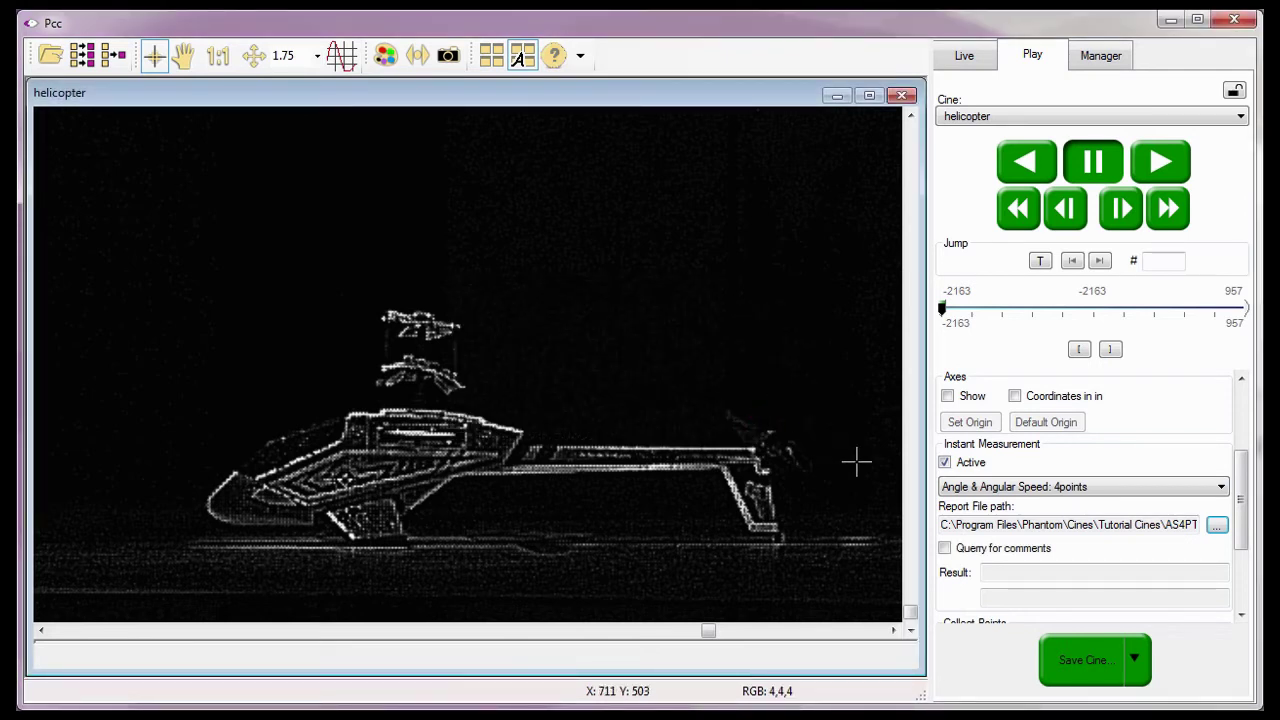
{"action": "left_click", "coordinate": [935, 523]}
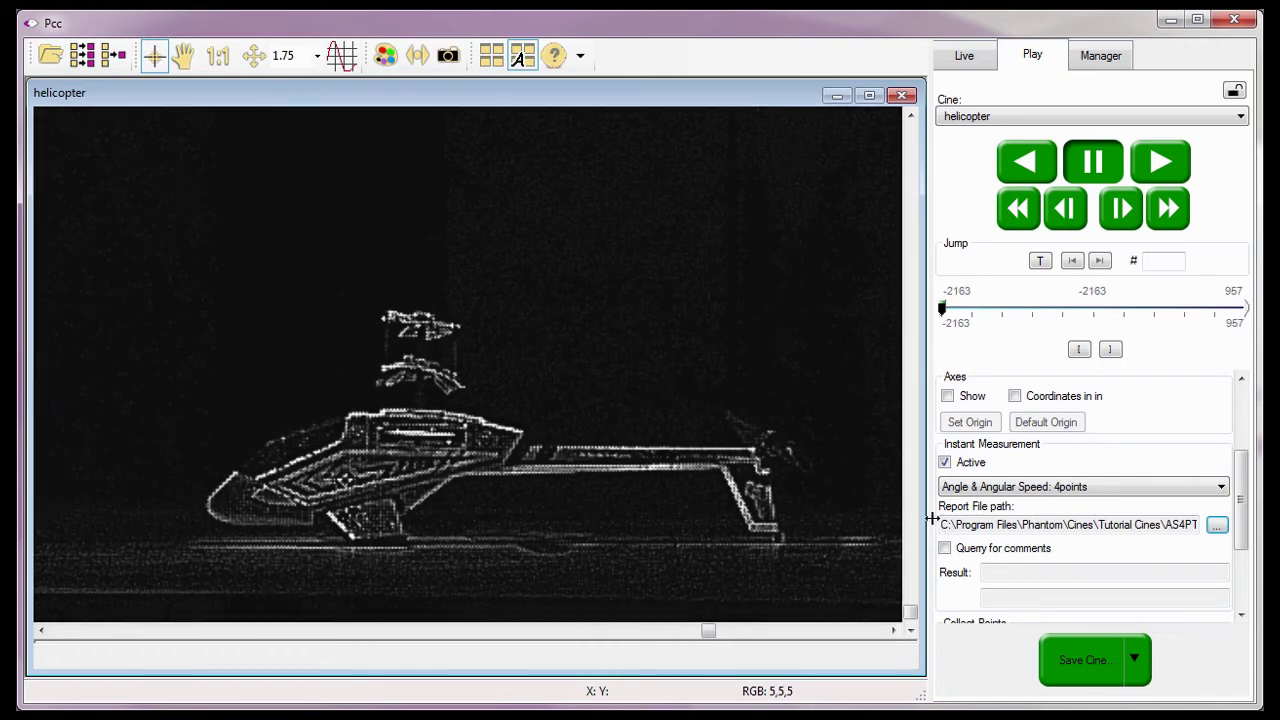
{"action": "left_click", "coordinate": [945, 548]}
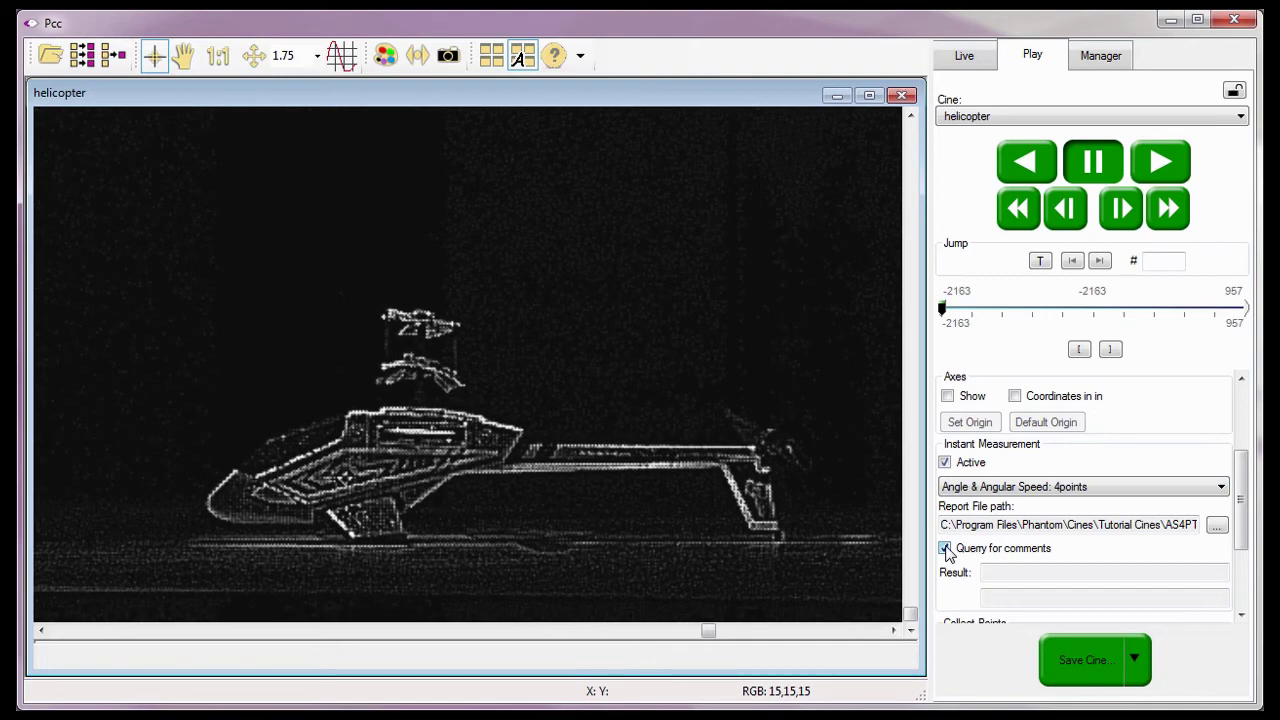
Step: Advance the cine, mark a point on the tail, then play and pause at frame -355
{"action": "left_click_drag", "start_coordinate": [979, 312], "coordinate": [1106, 304]}
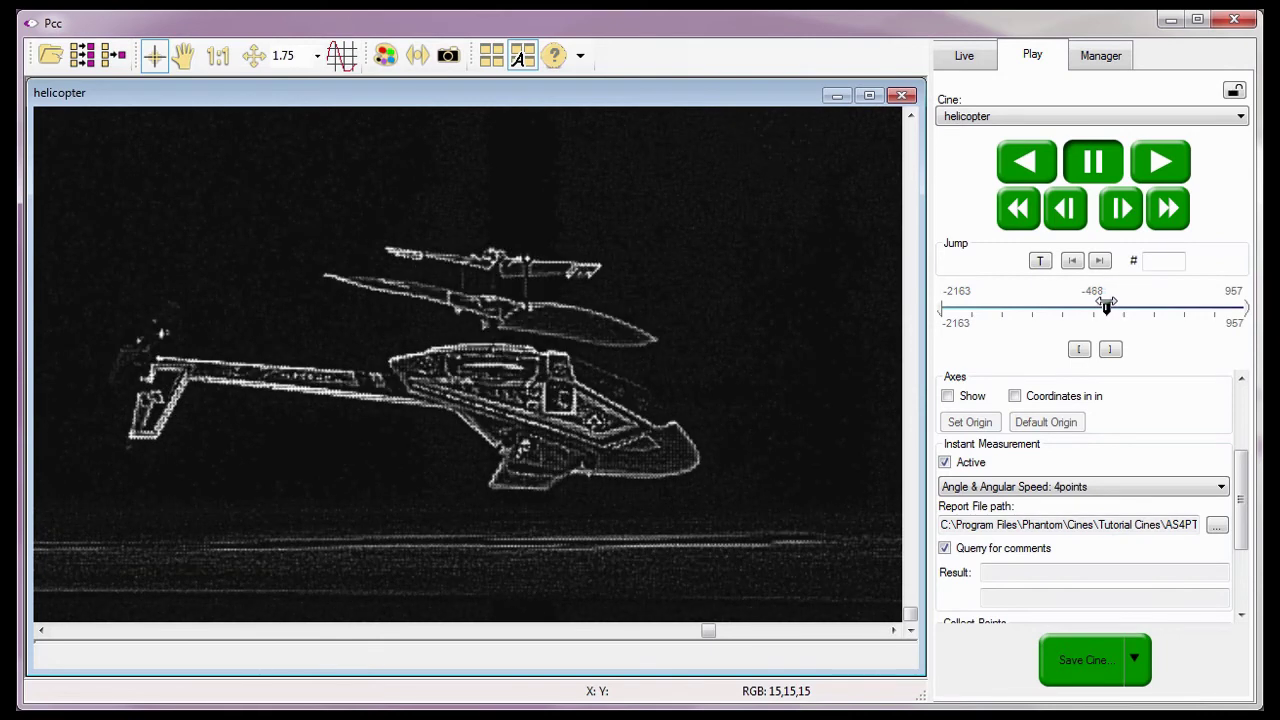
{"action": "left_click", "coordinate": [594, 421]}
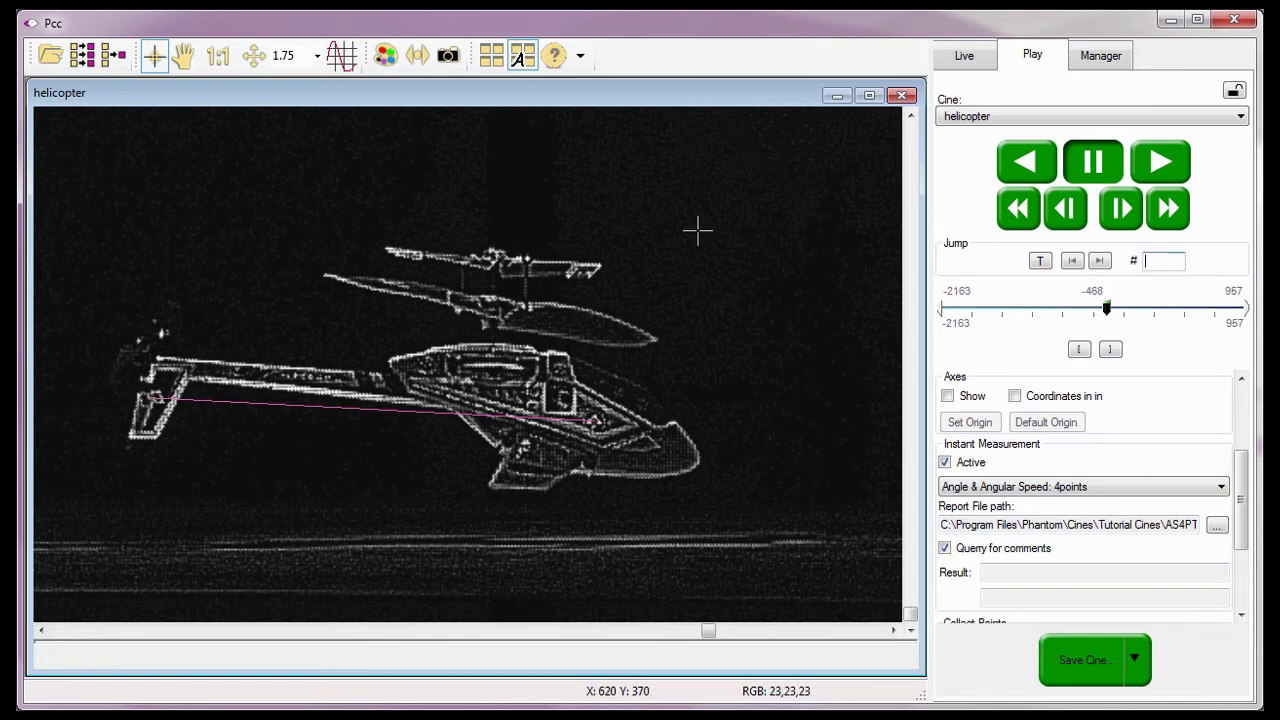
{"action": "left_click", "coordinate": [1160, 171]}
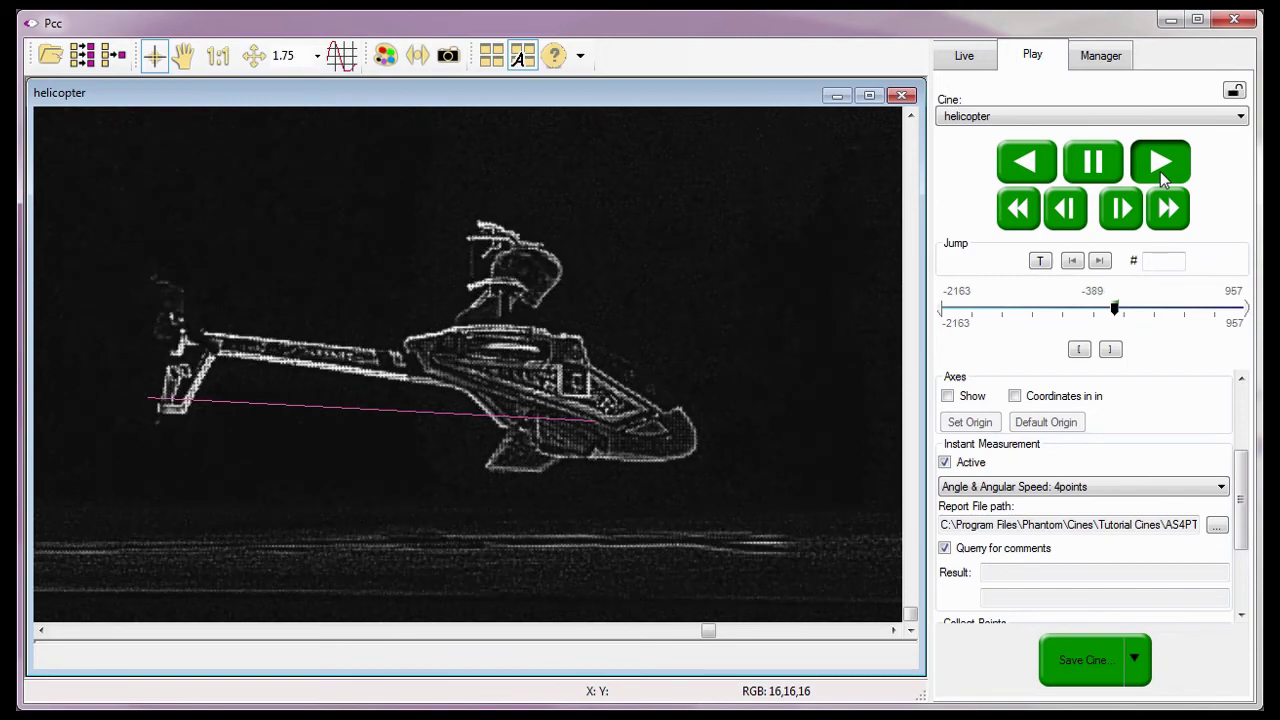
{"action": "left_click", "coordinate": [1095, 168]}
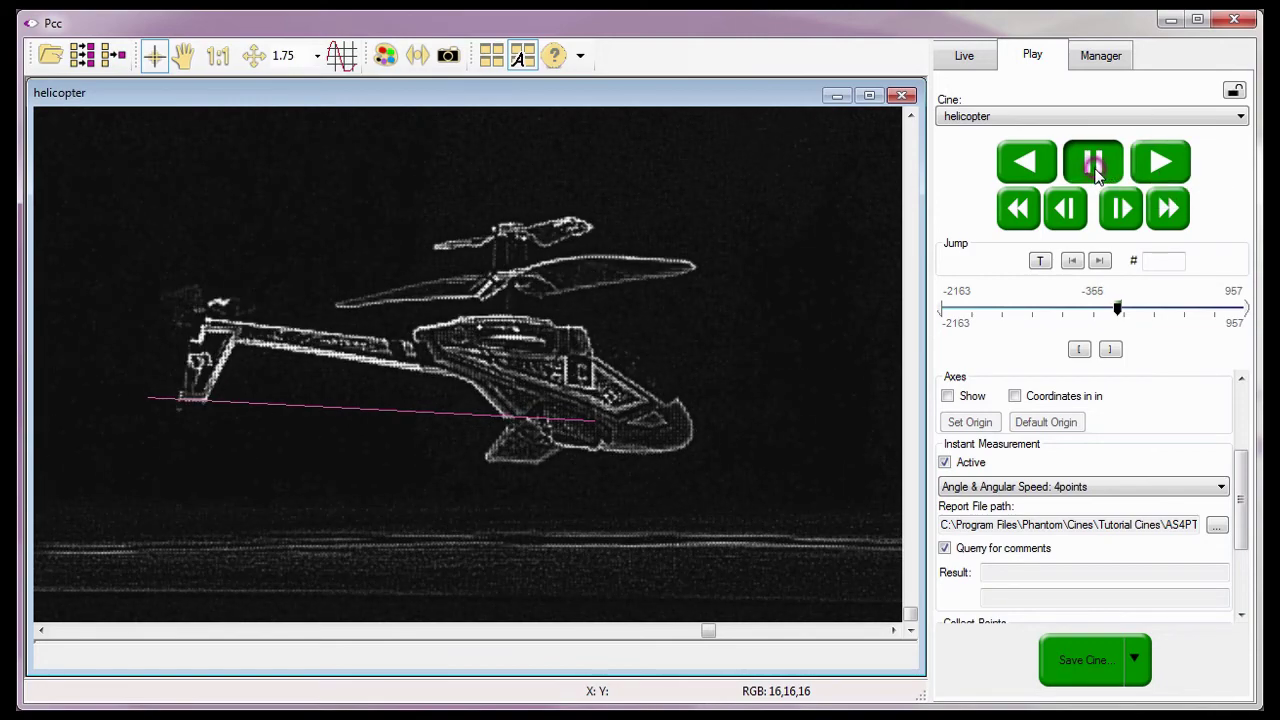
Step: Draw the second line from tail to cockpit with comment 'four point angle measurement example'
{"action": "left_click", "coordinate": [199, 362]}
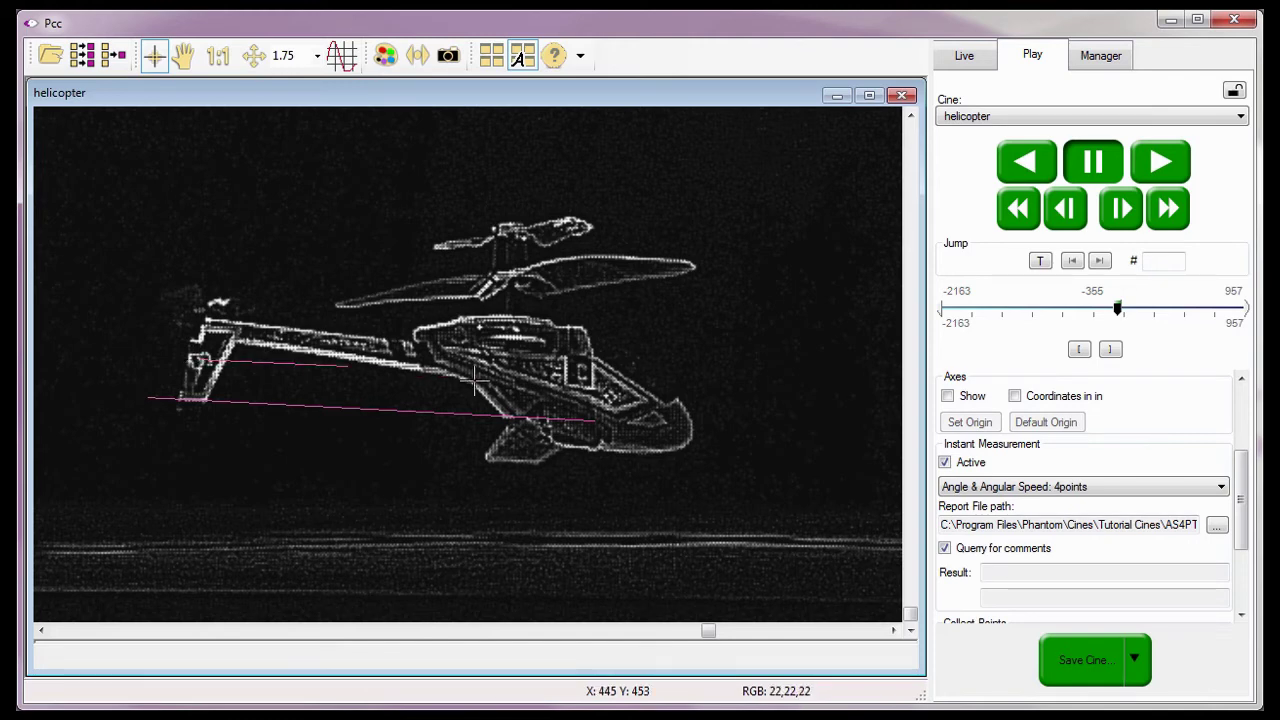
{"action": "left_click", "coordinate": [610, 397]}
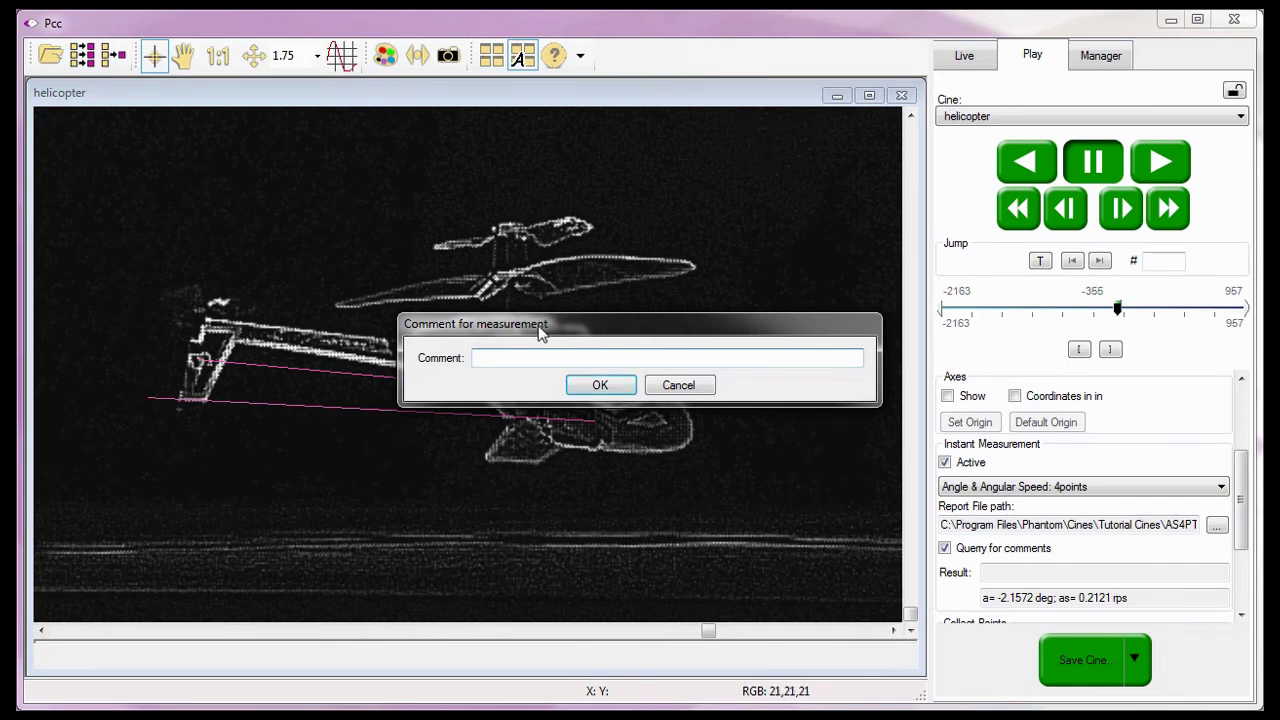
{"action": "left_click", "coordinate": [487, 358]}
{"action": "type", "text": "four"}
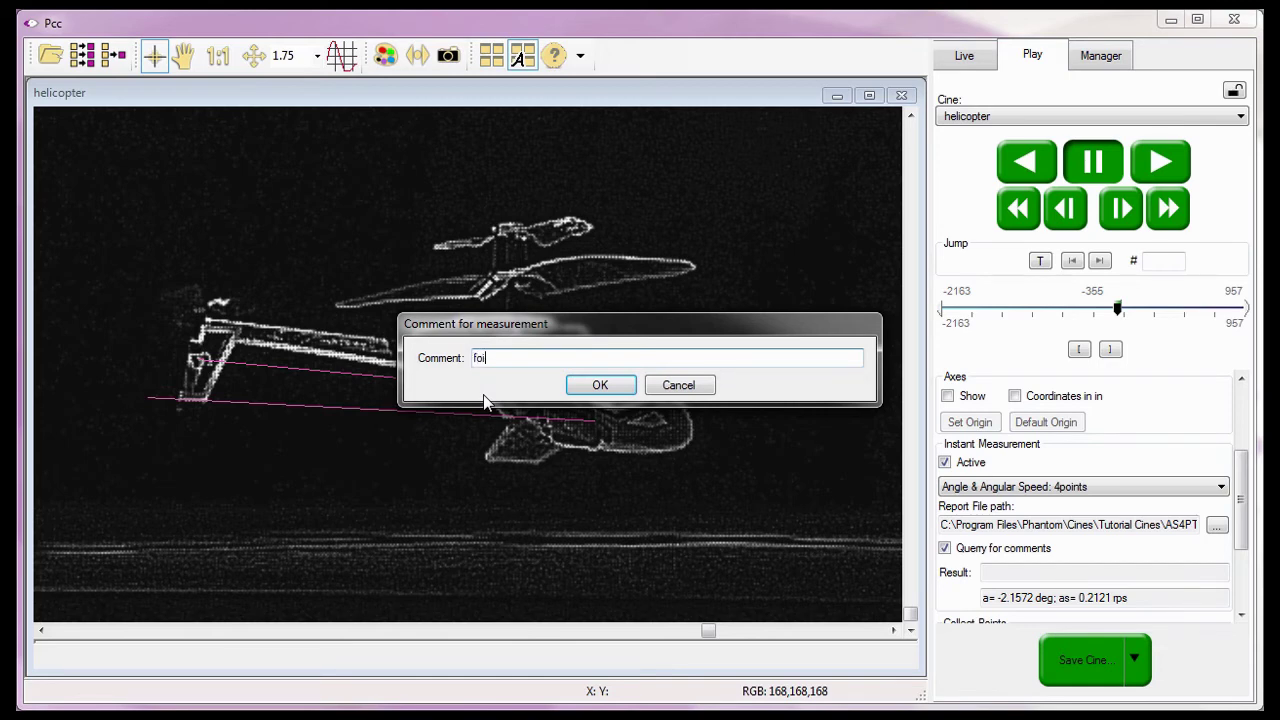
{"action": "type", "text": " point angle measurement example"}
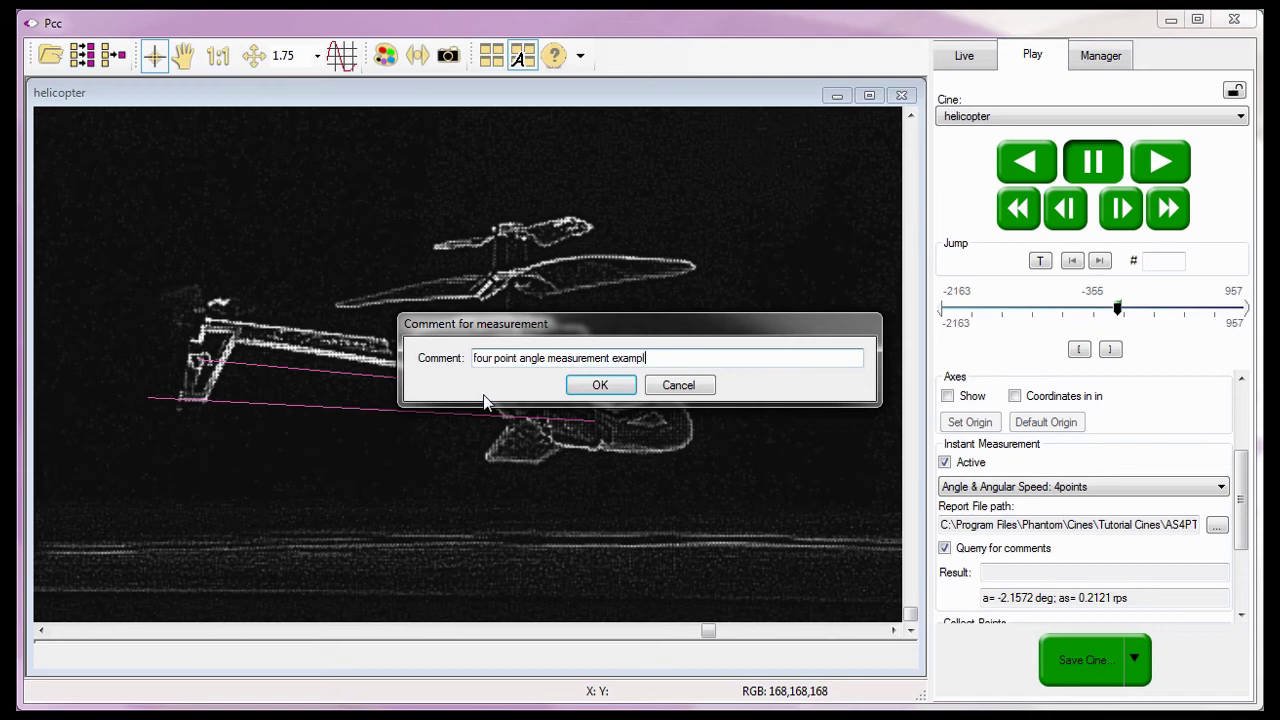
{"action": "left_click", "coordinate": [596, 386]}
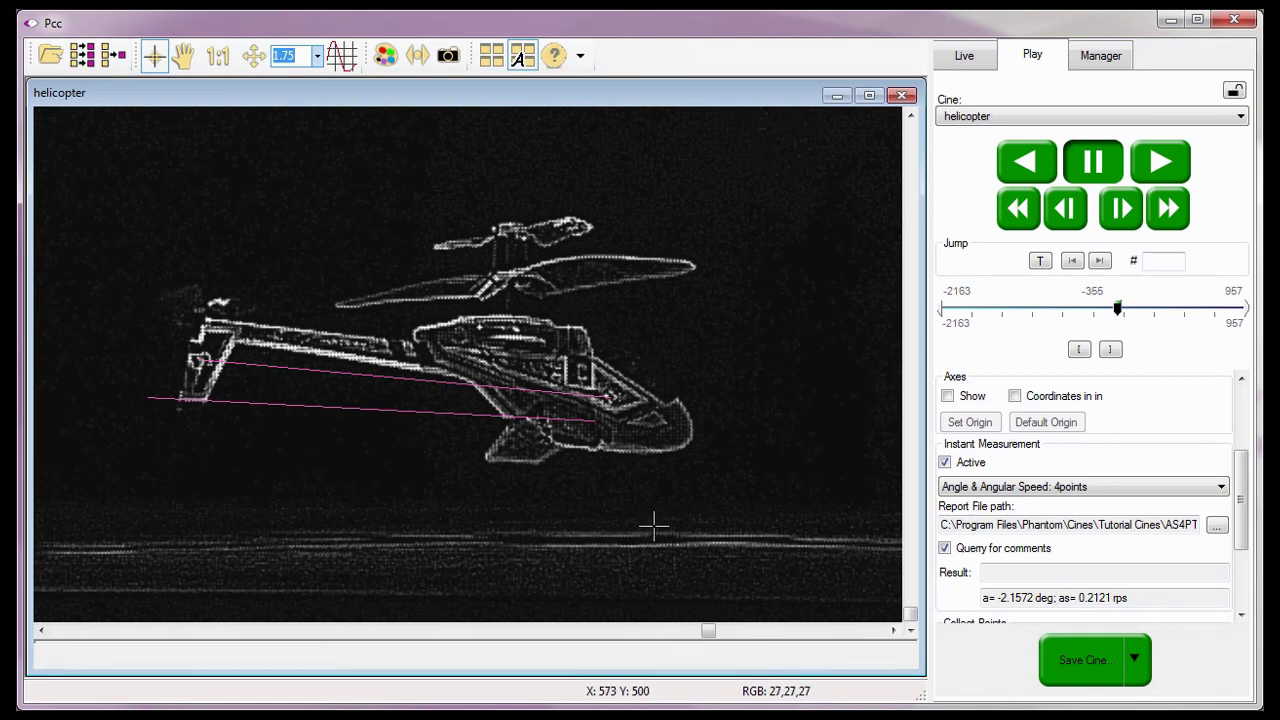
{"action": "left_click_drag", "start_coordinate": [707, 633], "coordinate": [626, 633]}
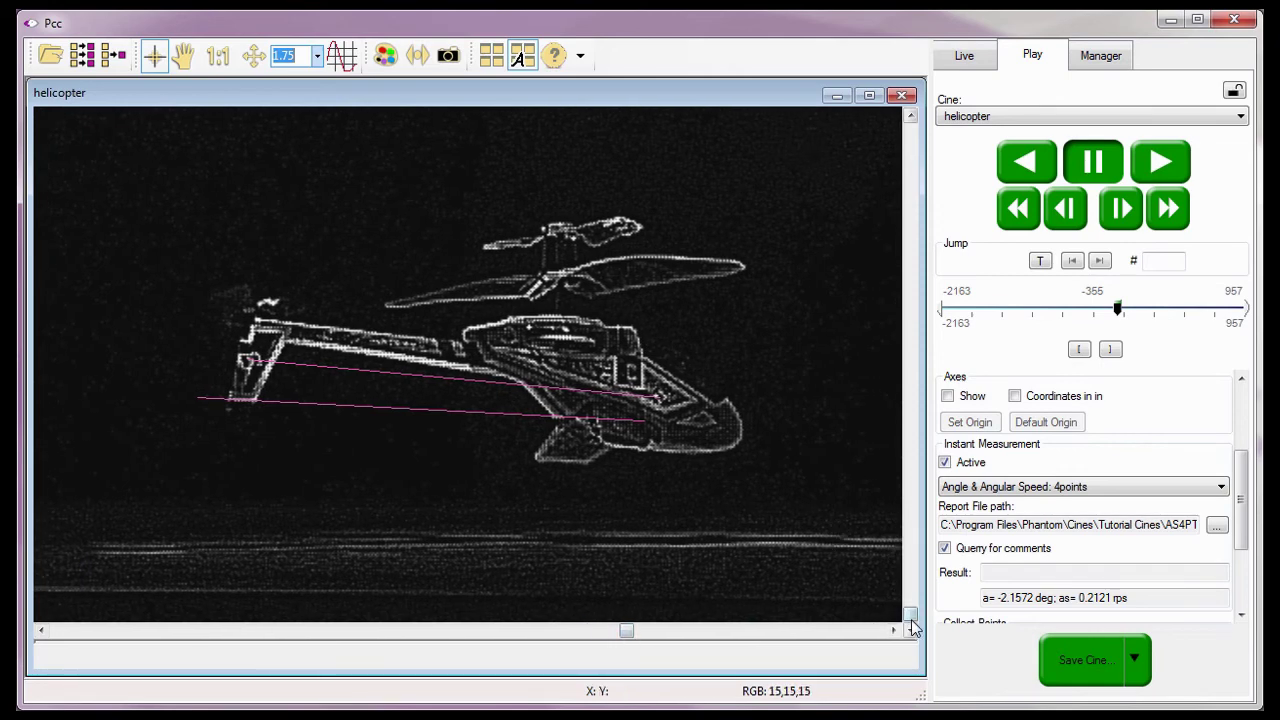
{"action": "left_click_drag", "start_coordinate": [910, 616], "coordinate": [910, 597]}
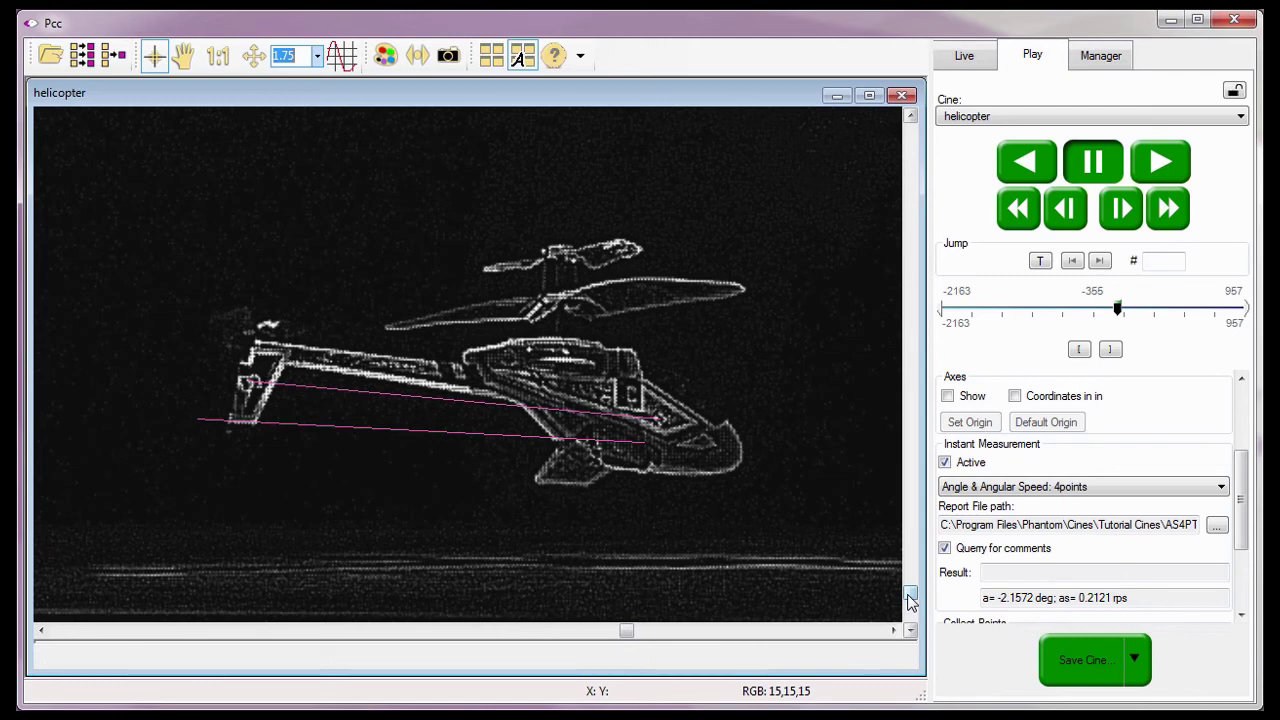
{"action": "left_click", "coordinate": [910, 598]}
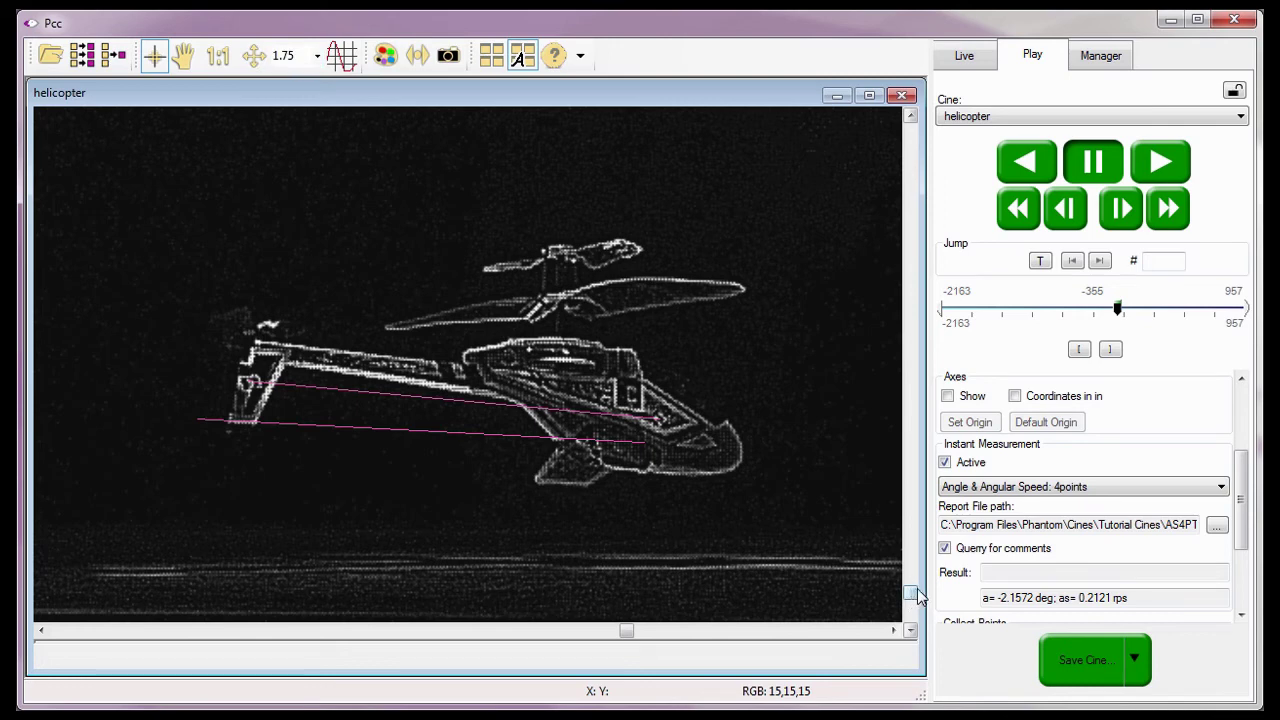
{"action": "left_click", "coordinate": [995, 598]}
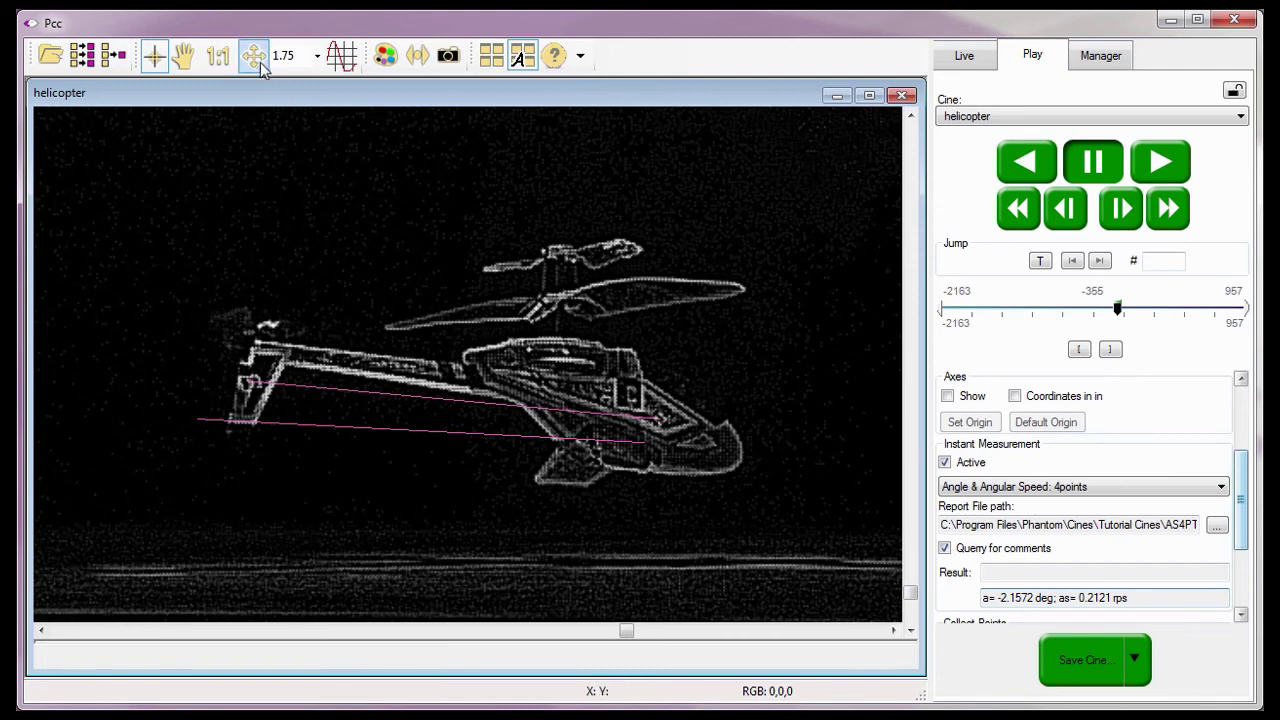
Step: Fit the frame, reset Image Tools to Default to remove the edge filter, and disable Query for comments
{"action": "left_click", "coordinate": [256, 58]}
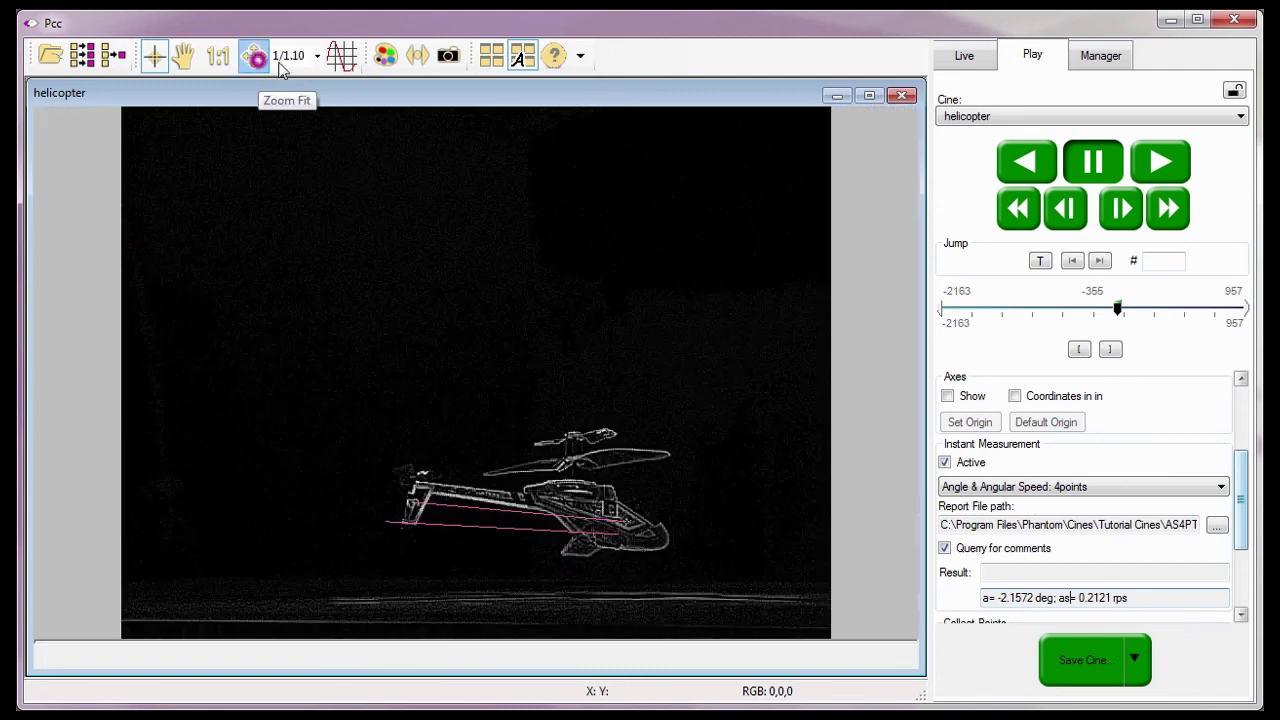
{"action": "left_click", "coordinate": [386, 56]}
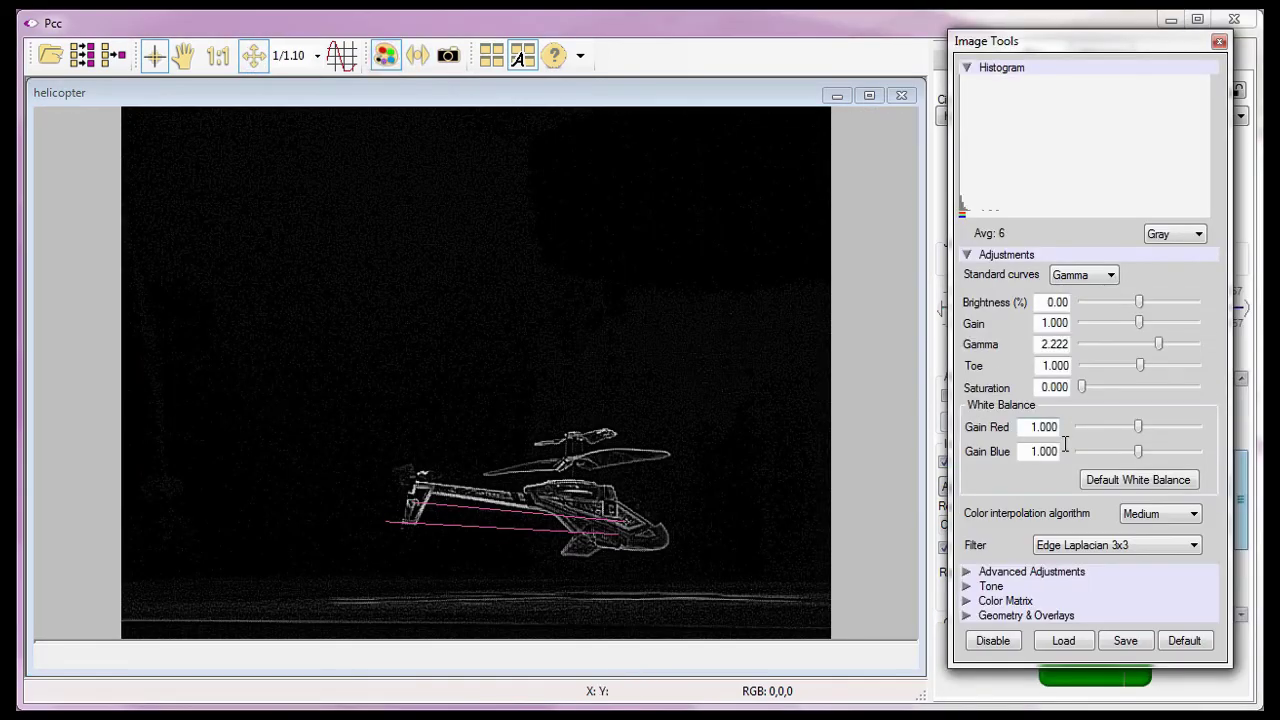
{"action": "left_click", "coordinate": [1182, 638]}
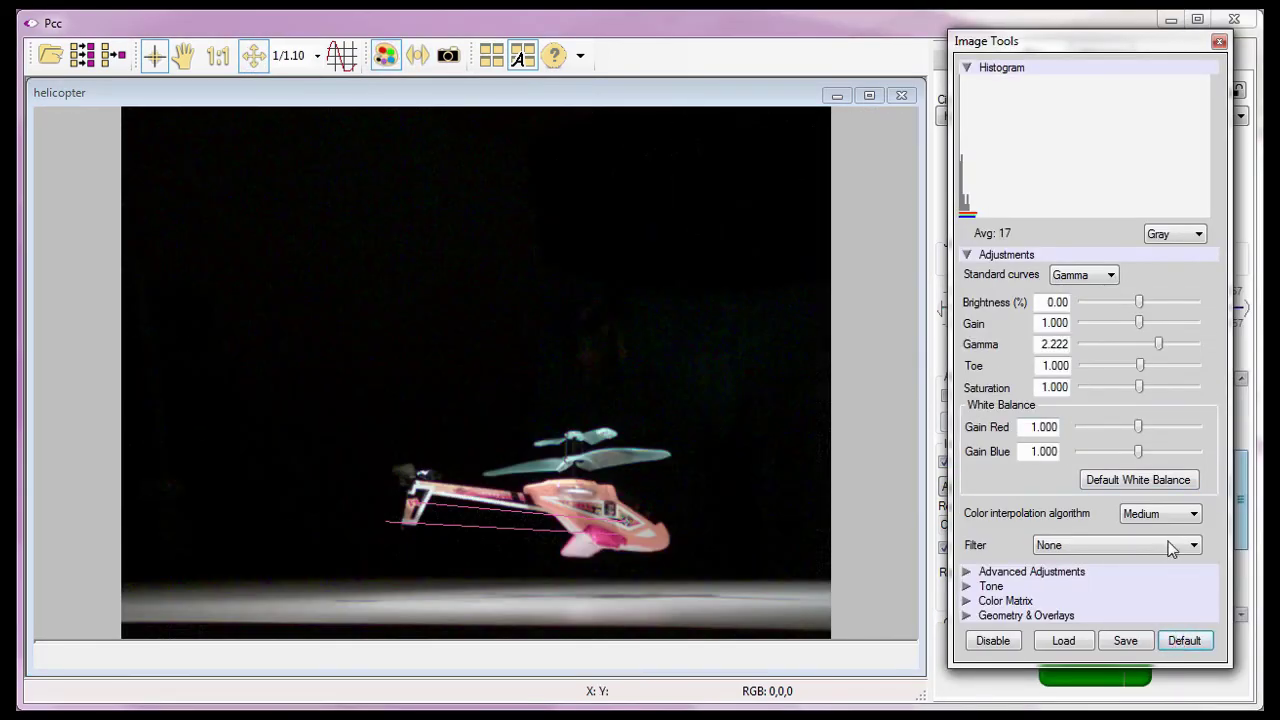
{"action": "left_click", "coordinate": [1219, 42]}
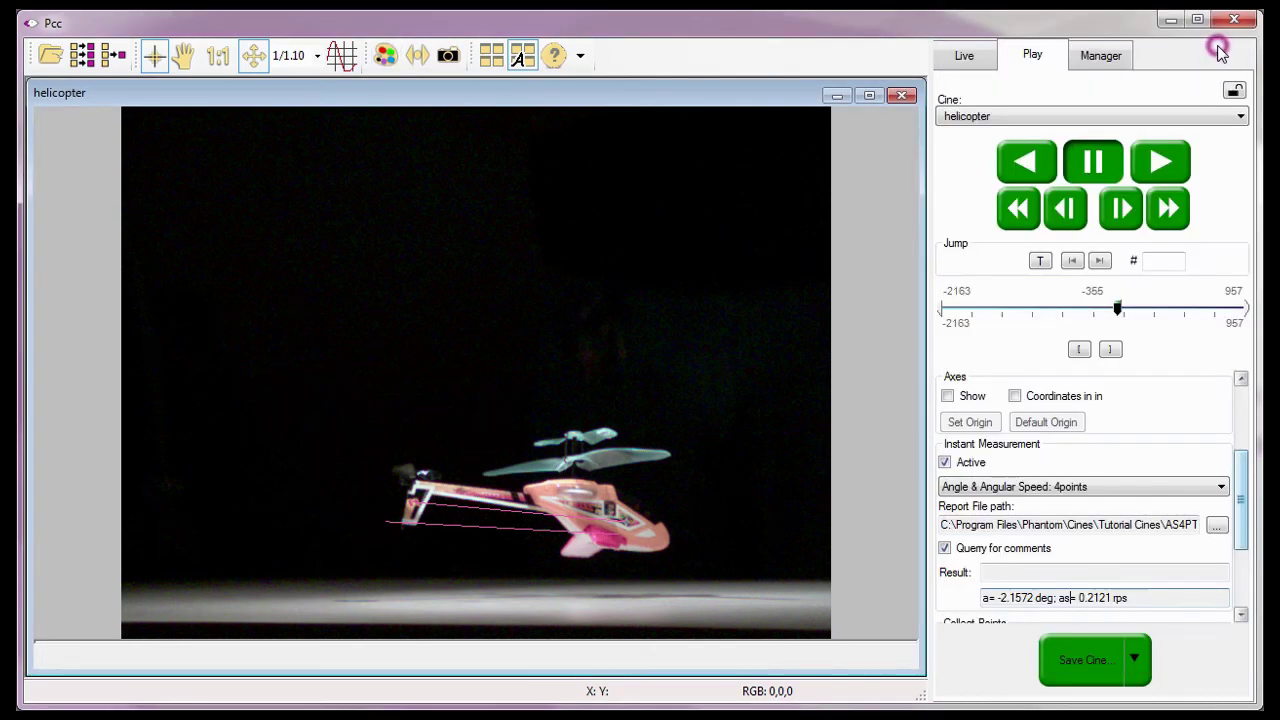
{"action": "left_click", "coordinate": [945, 548]}
{"action": "left_click", "coordinate": [944, 463]}
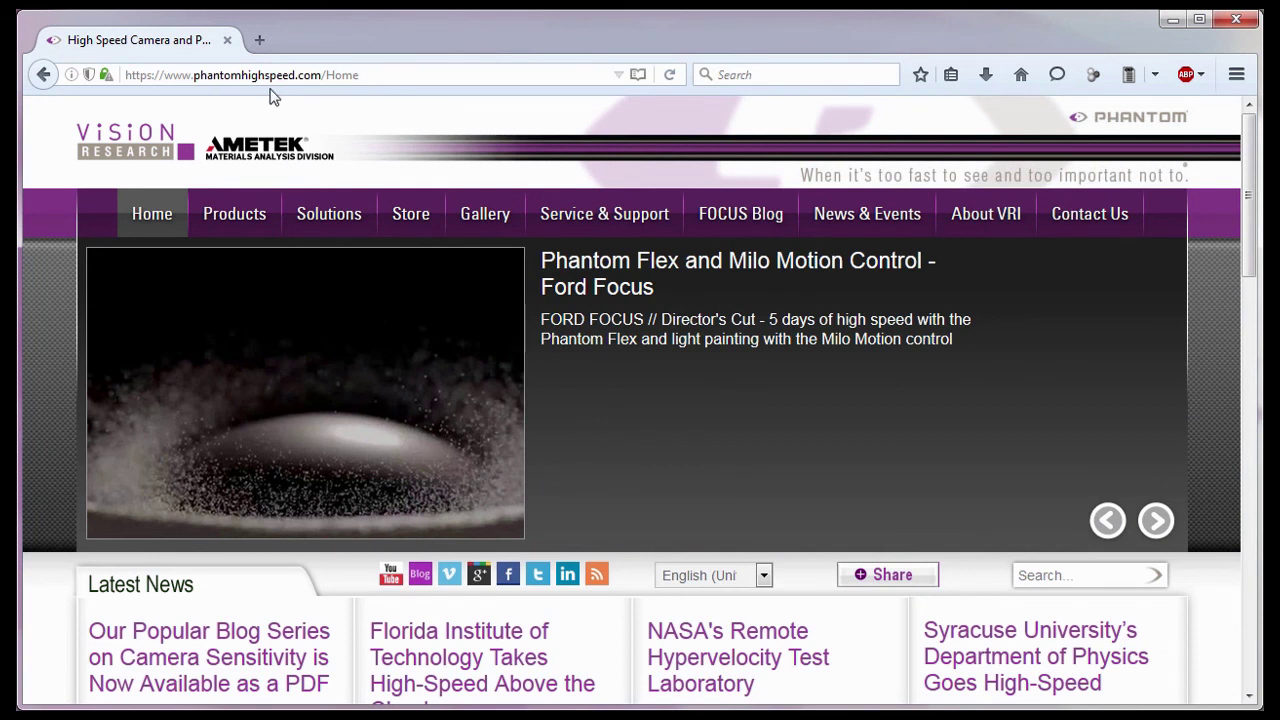
Step: Go to the Service & Support > Training page on phantomhighspeed.com
{"action": "left_click", "coordinate": [187, 87]}
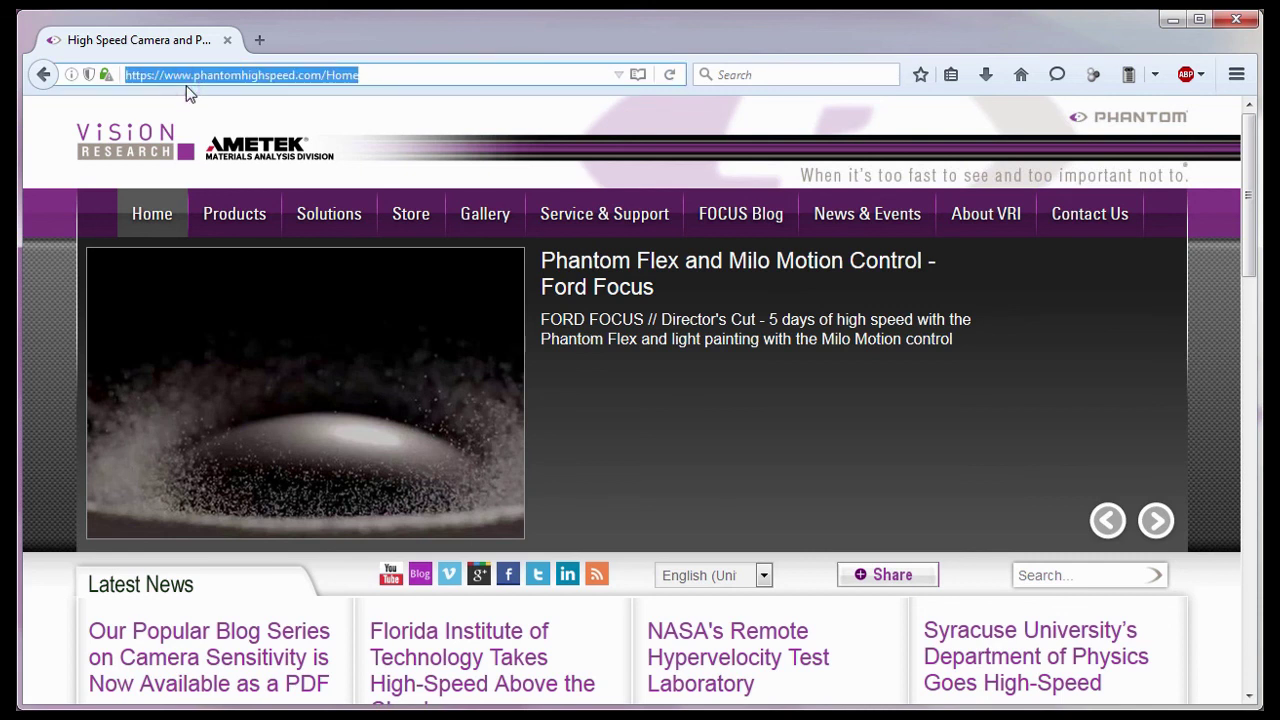
{"action": "mouse_move", "coordinate": [580, 234]}
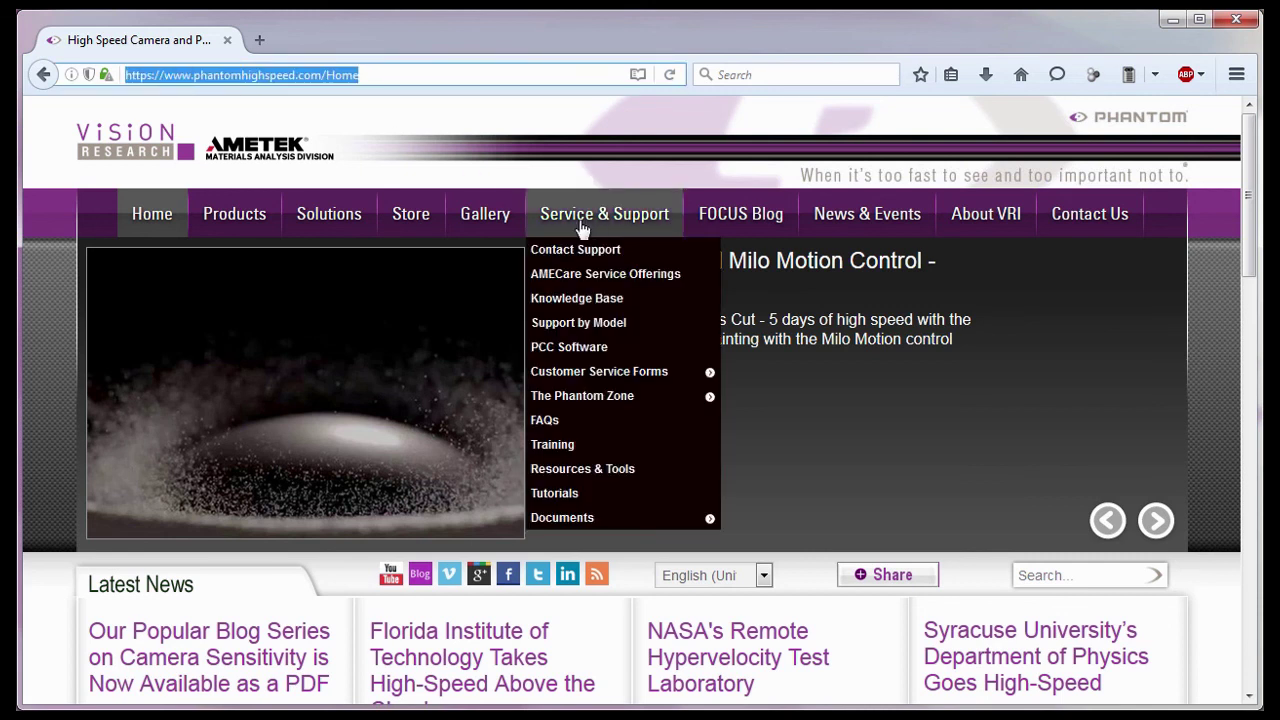
{"action": "left_click", "coordinate": [582, 451]}
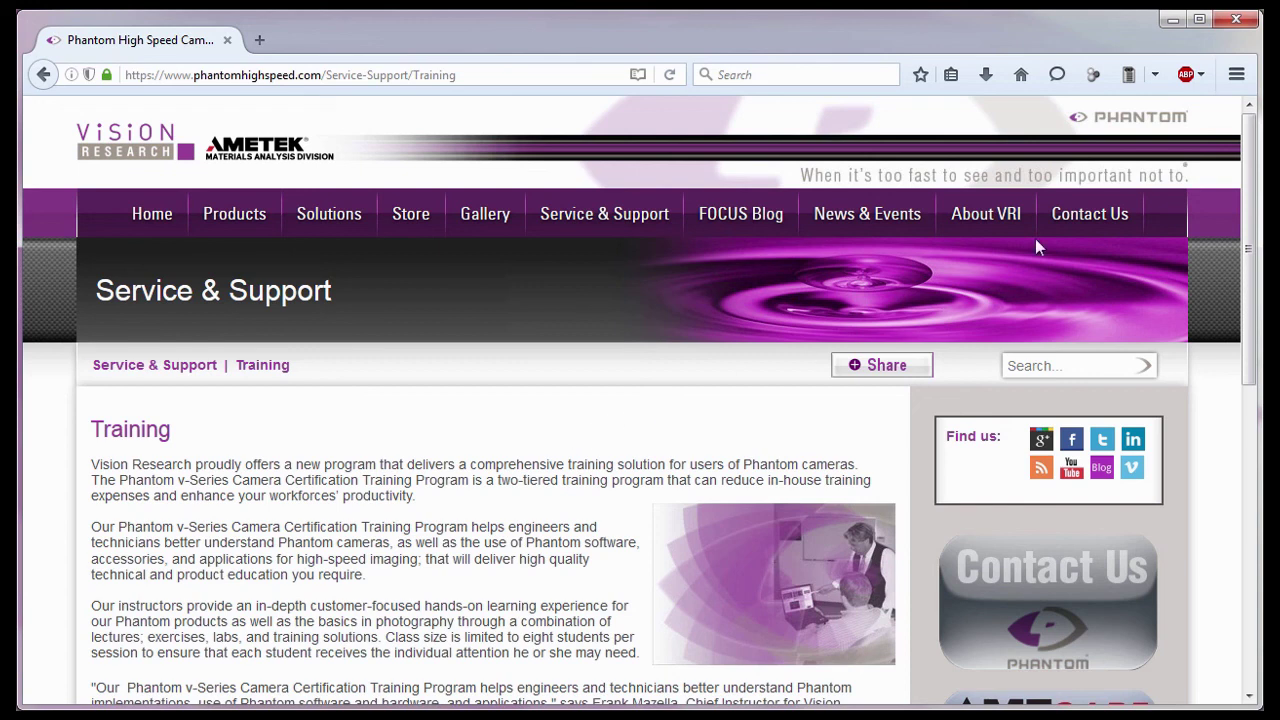
Step: Visit the North American Sales, then the International Sales, contact pages under Contact Us
{"action": "mouse_move", "coordinate": [1072, 222]}
{"action": "left_click", "coordinate": [1066, 250]}
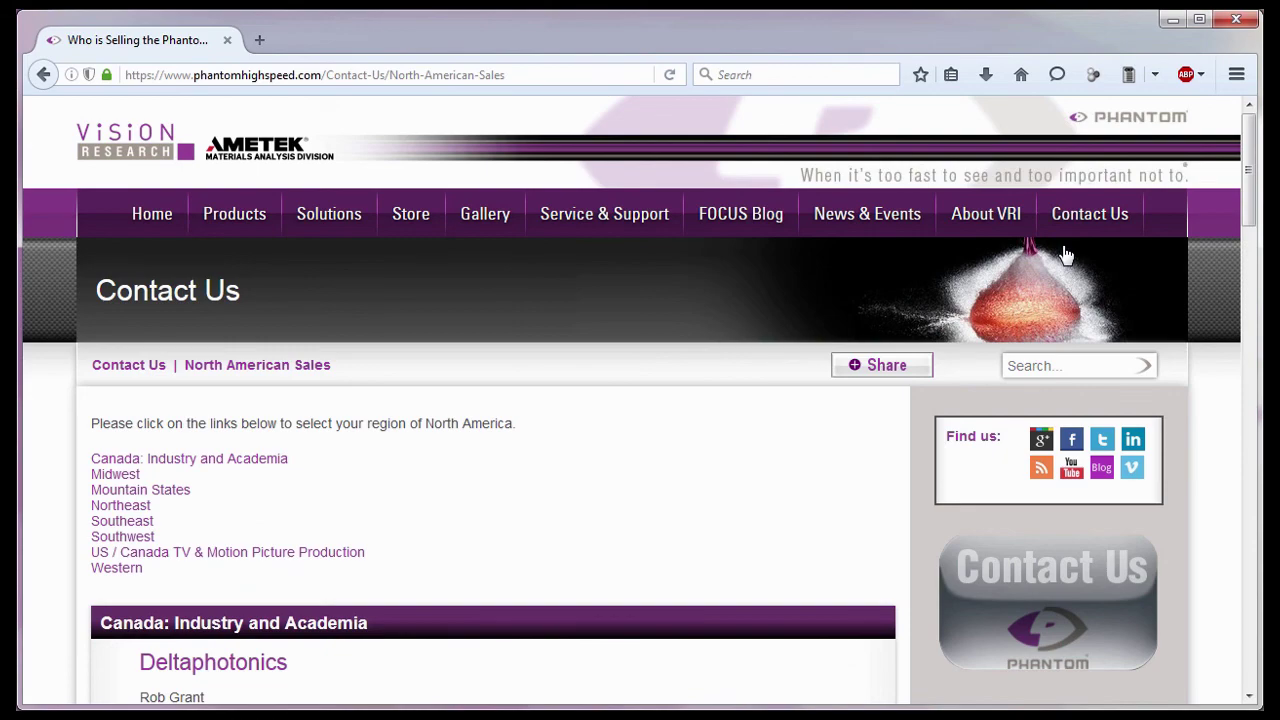
{"action": "mouse_move", "coordinate": [1094, 232]}
{"action": "left_click", "coordinate": [1078, 280]}
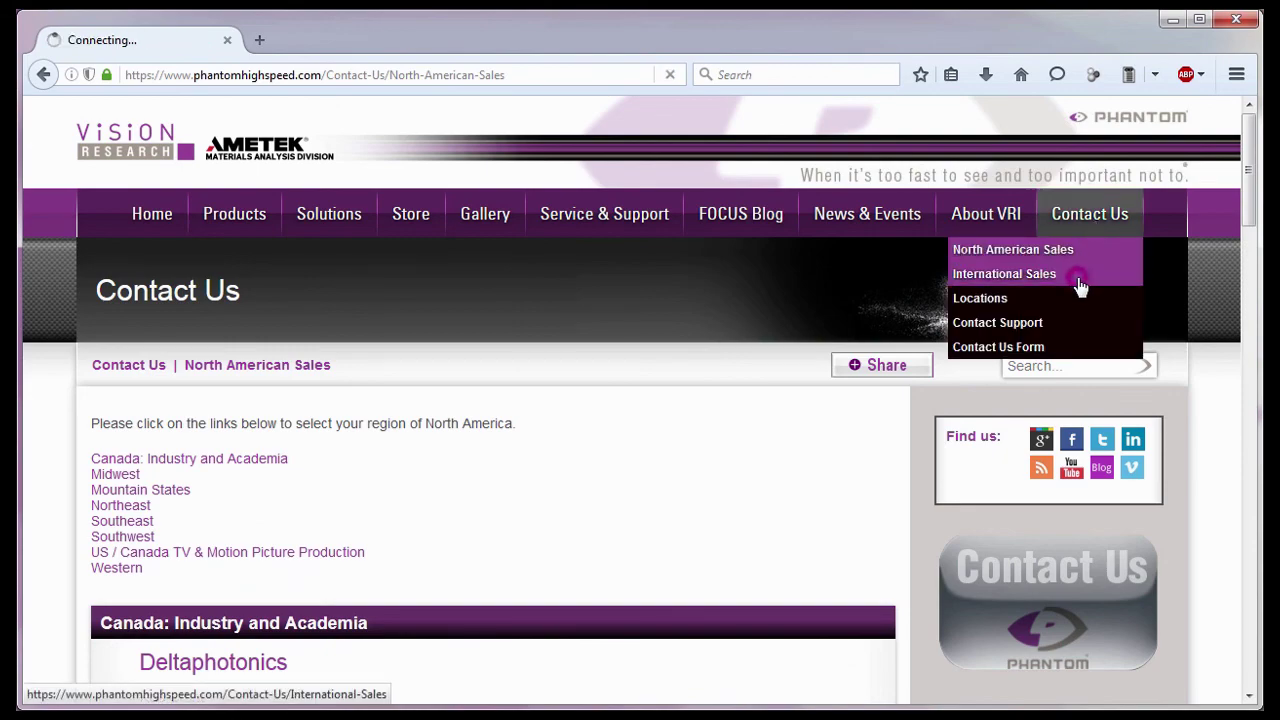